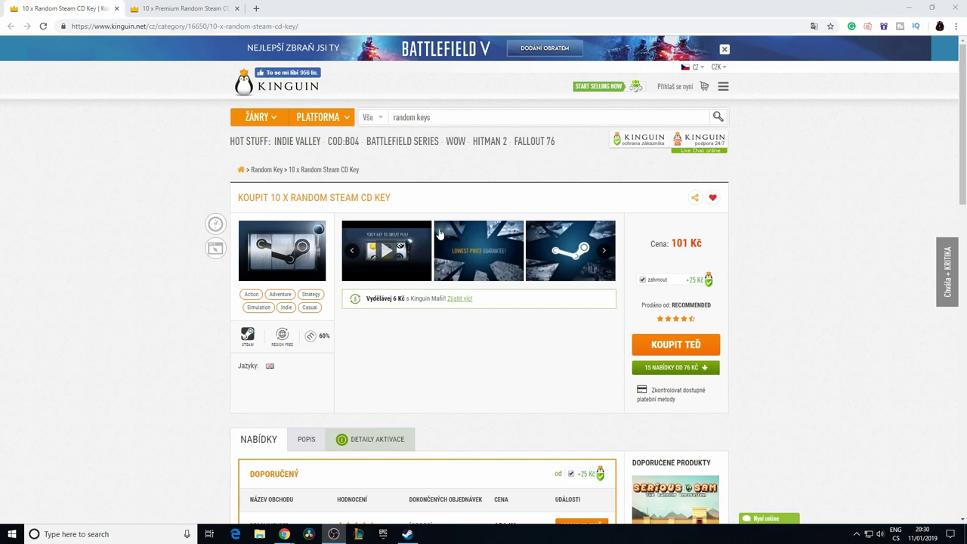
Step: Remove the buyer protection from the 10 x Random Steam CD Key item in the shopping cart
left_click(643, 281)
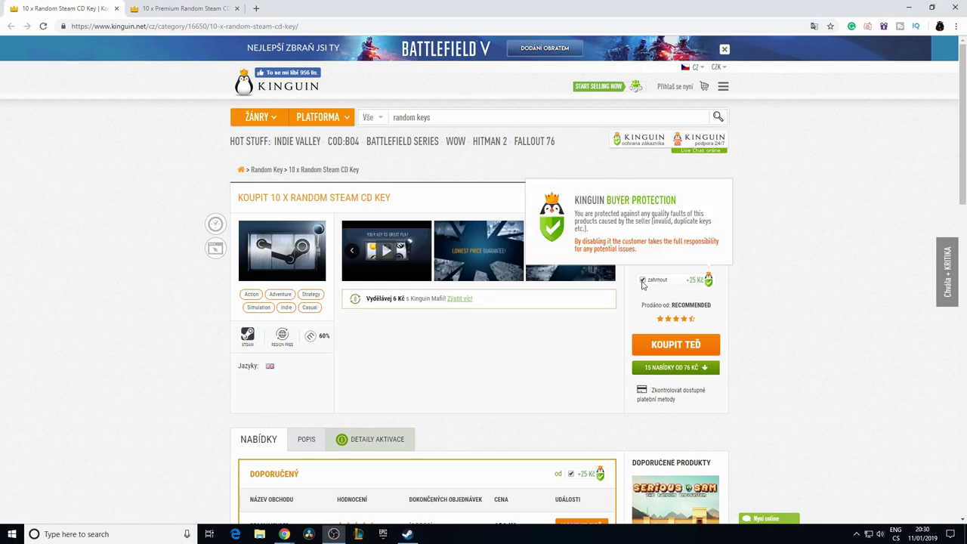
left_click(477, 372)
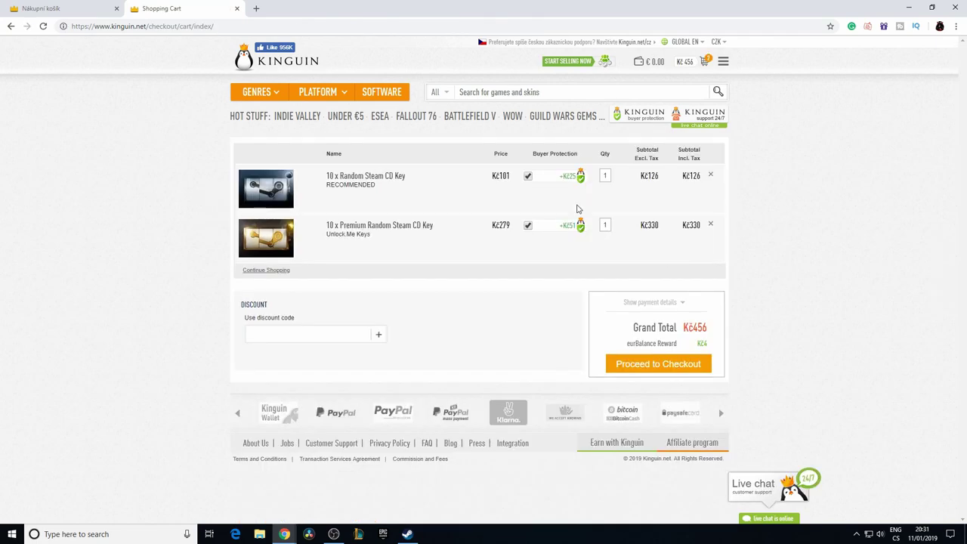
mouse_move(529, 176)
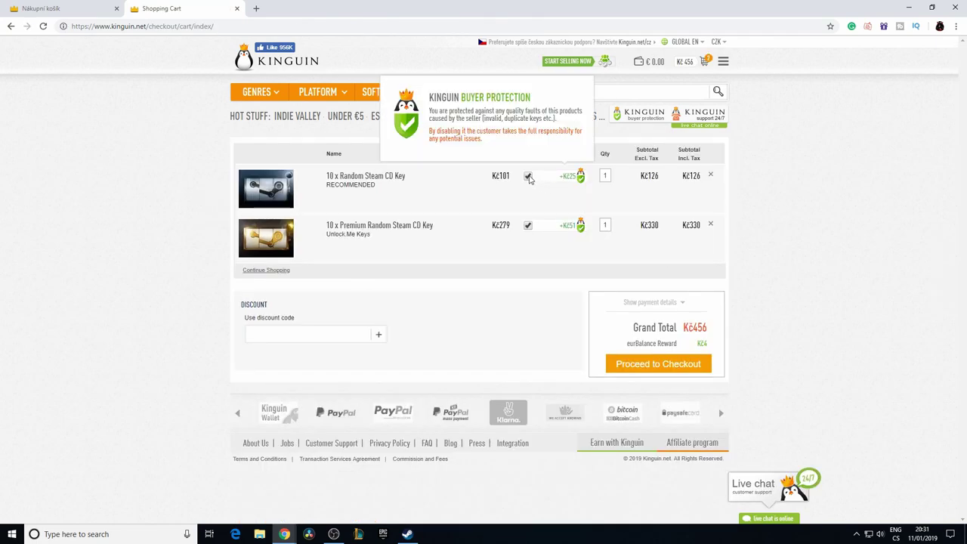
mouse_move(529, 227)
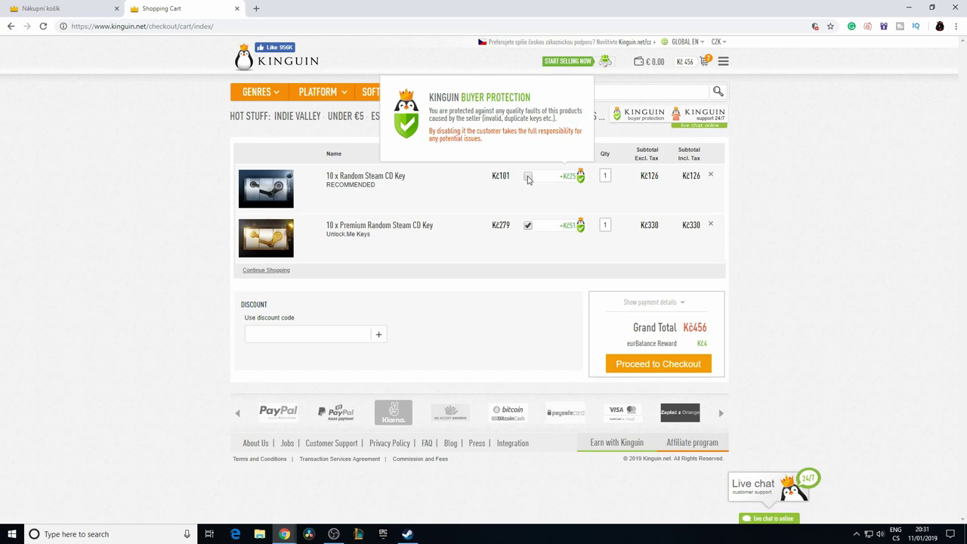
left_click(528, 178)
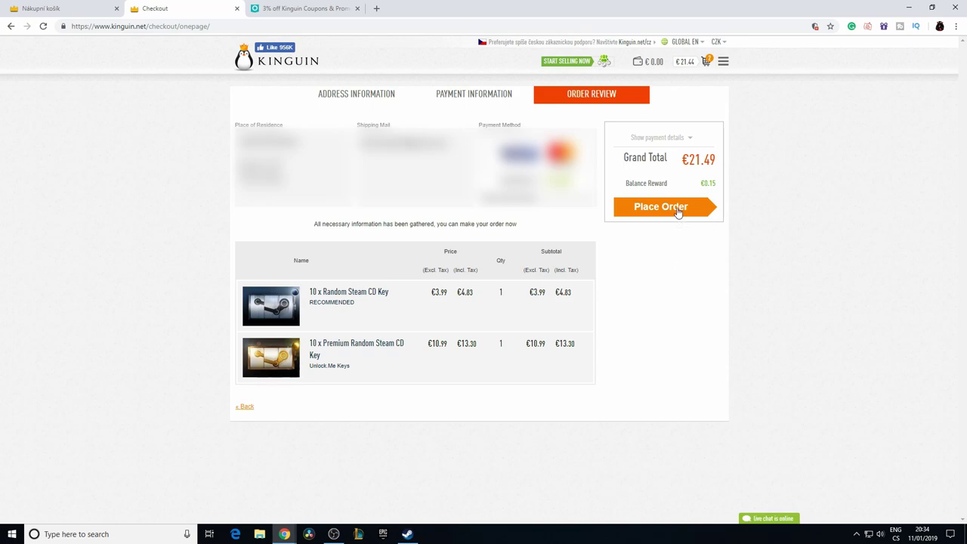
Step: Review the payment details behind the grand total of the order
left_click(682, 138)
left_click(691, 141)
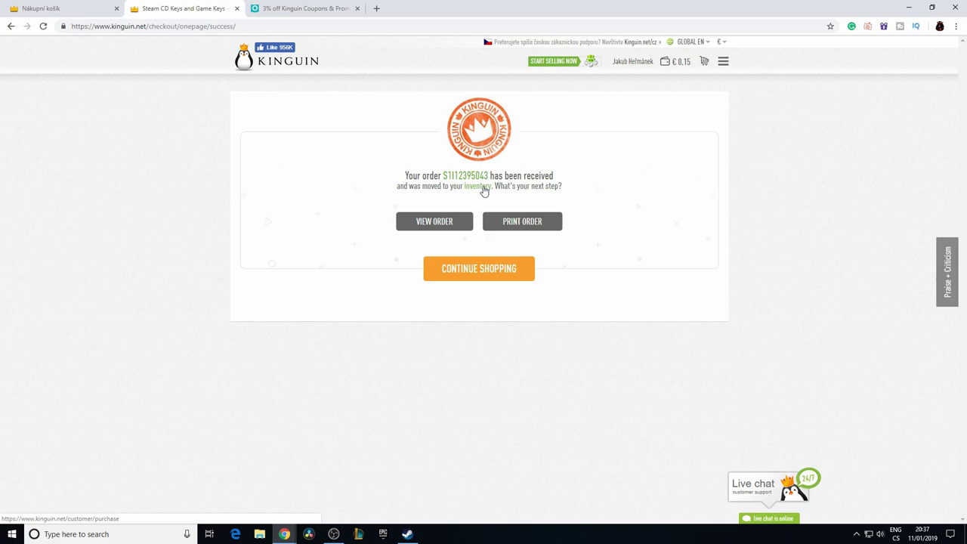
Step: Reveal the purchased 10 x Random Steam CD Key product keys from the account dashboard's library and select the whole list
left_click(484, 190)
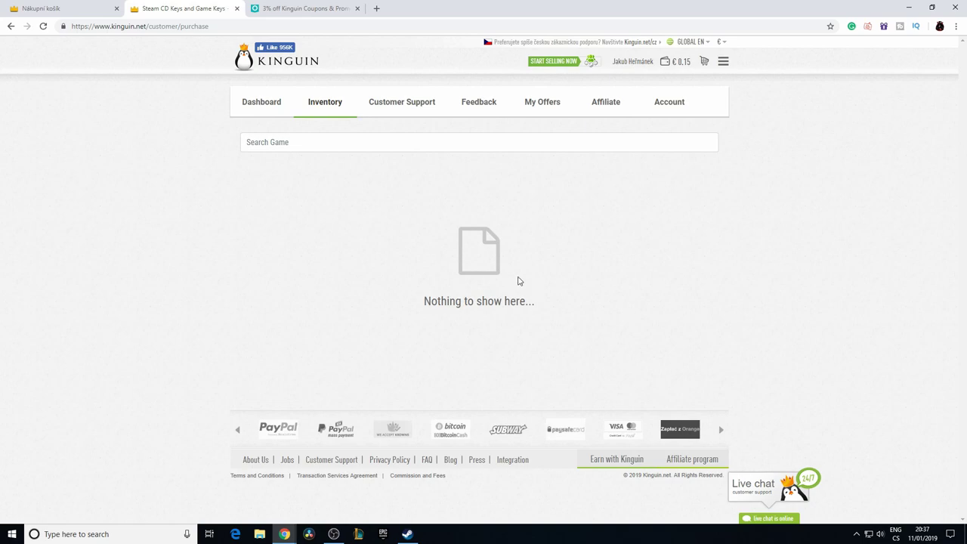
left_click(261, 108)
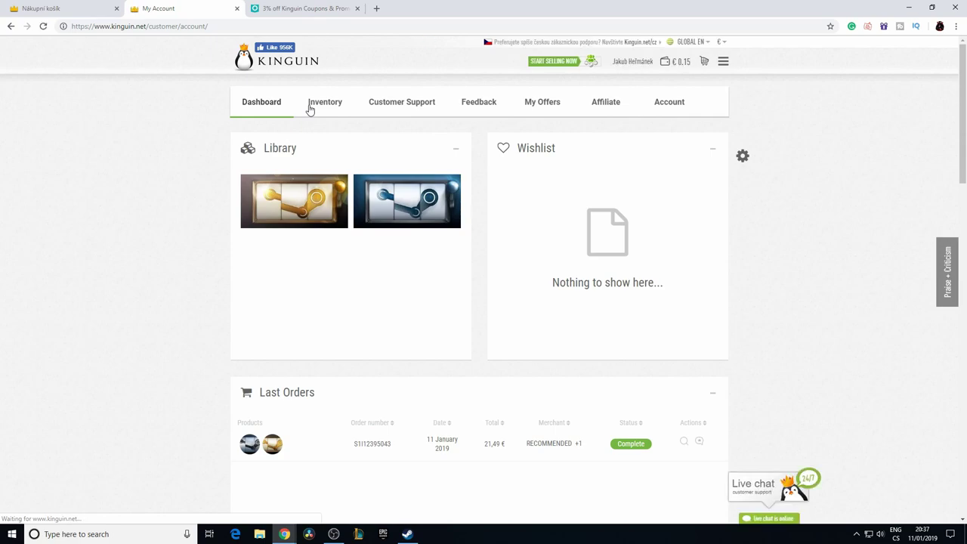
mouse_move(306, 224)
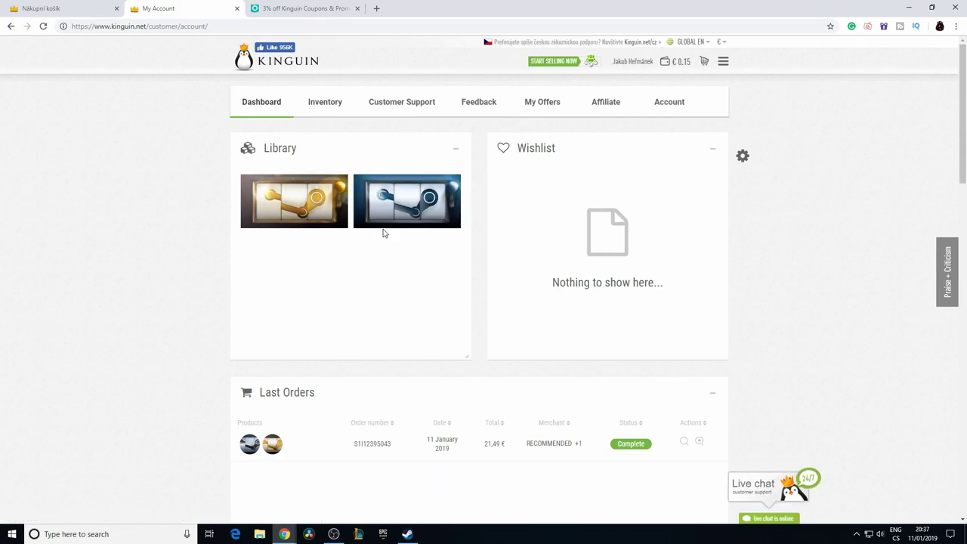
mouse_move(398, 215)
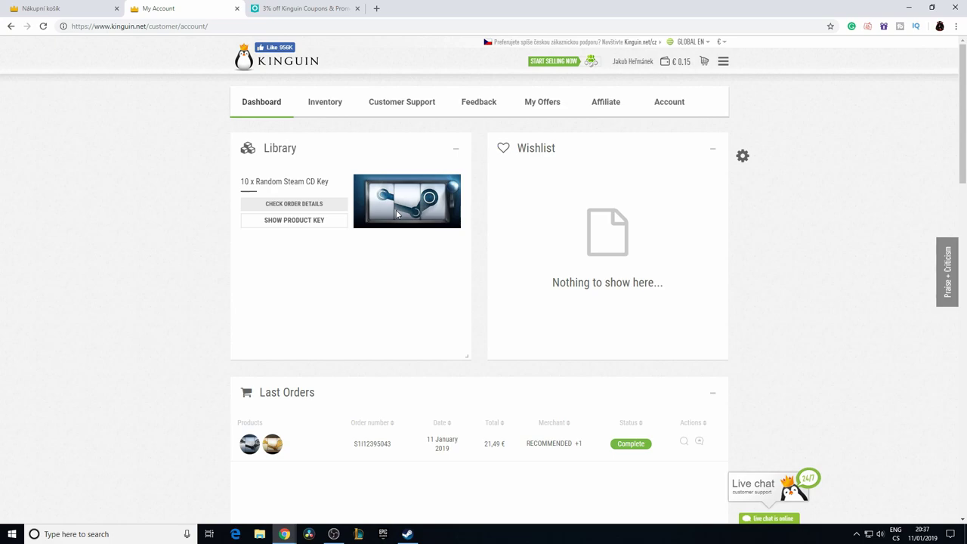
left_click(383, 210)
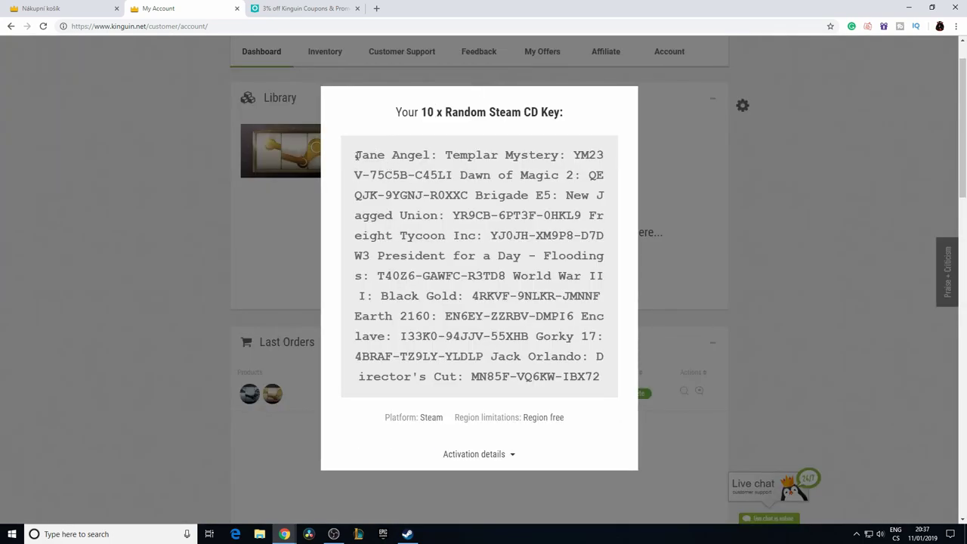
left_click_drag(356, 154, 616, 392)
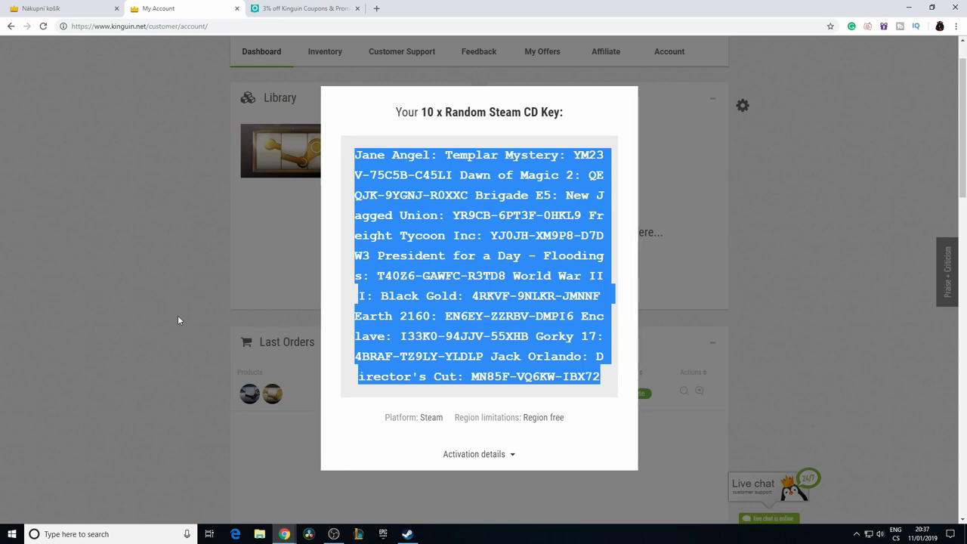
Step: Open a blank Excel workbook and paste the copied list of games and product keys starting at cell B3
key("super")
type("ex")
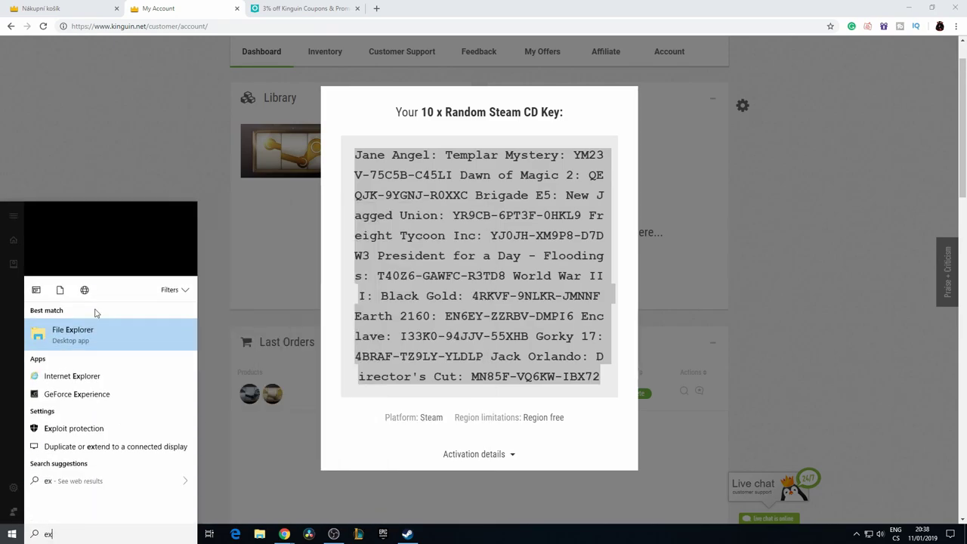
type("cell")
key("BackSpace")
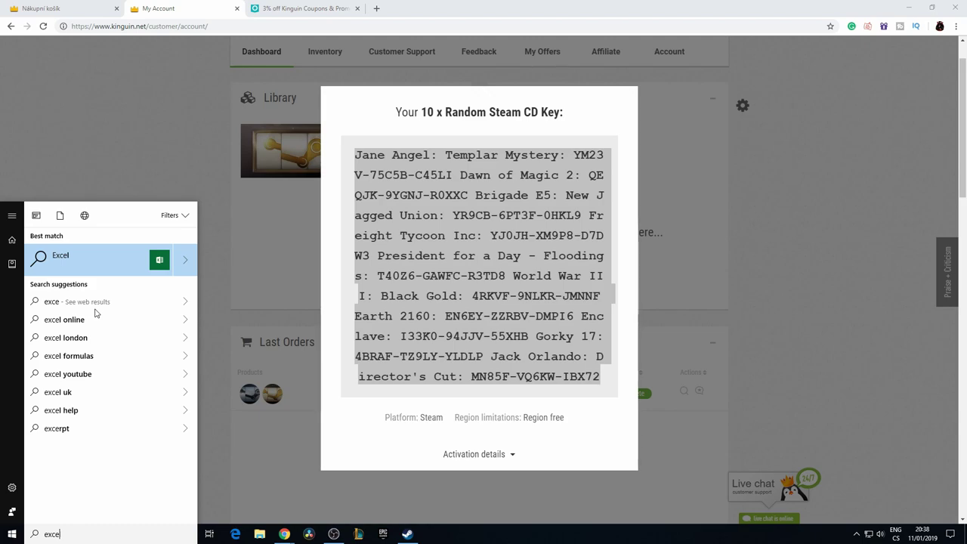
left_click(123, 259)
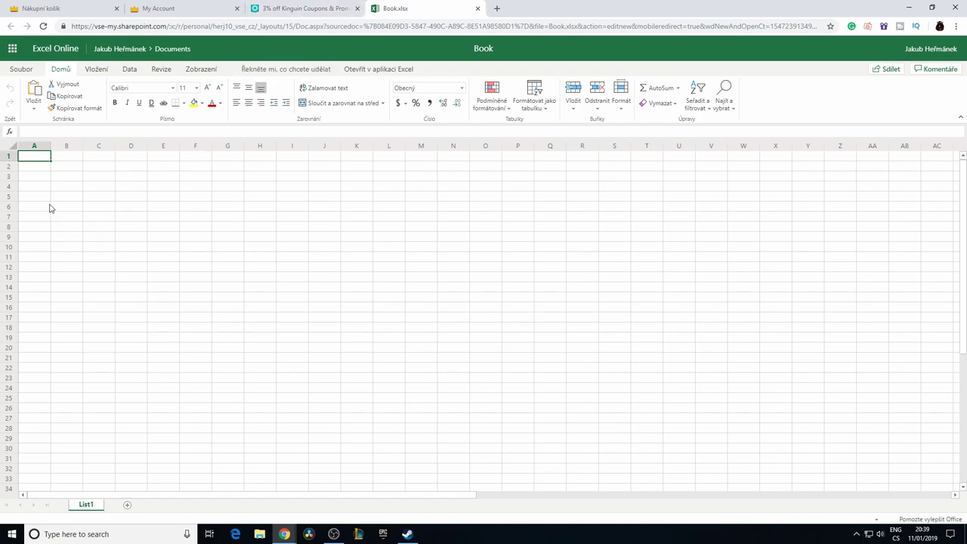
left_click(59, 176)
key("ctrl+v")
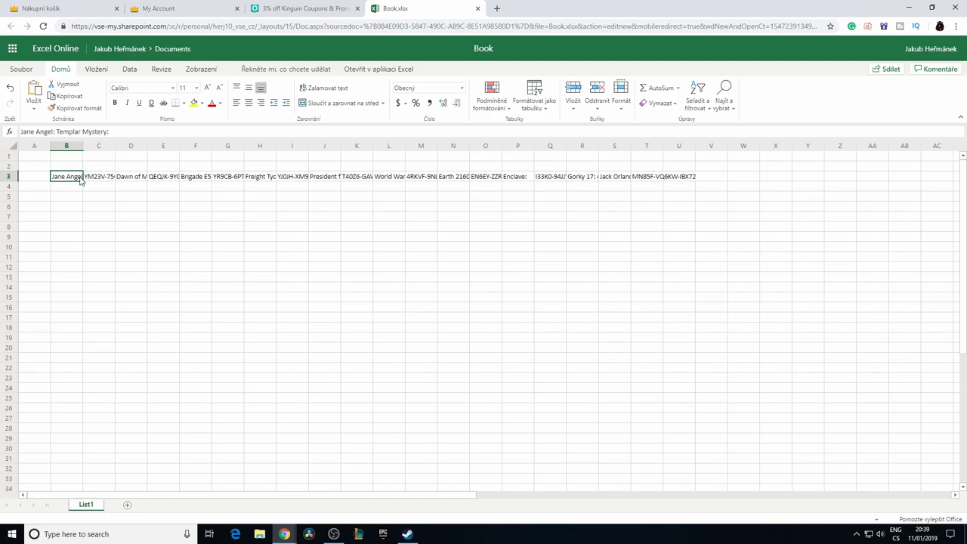
Step: Widen columns B and C to fit the first game title and its product key
left_click(104, 240)
left_click(80, 178)
left_click(109, 179)
left_click(124, 178)
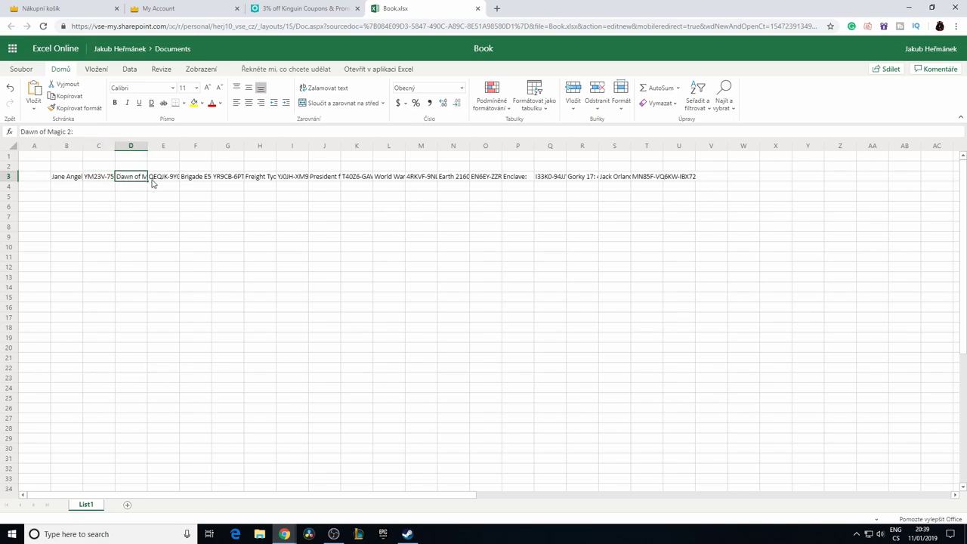
left_click_drag(83, 145, 83, 145)
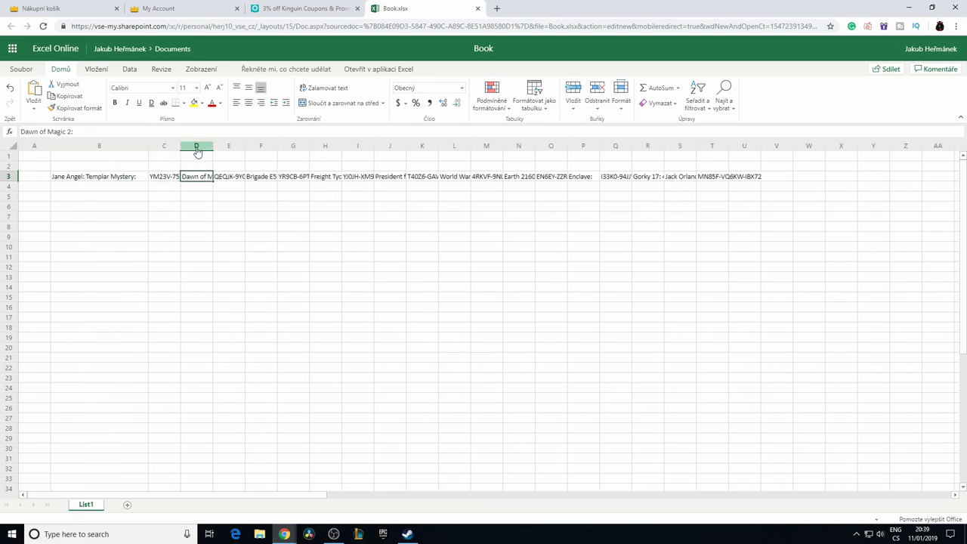
double_click(180, 145)
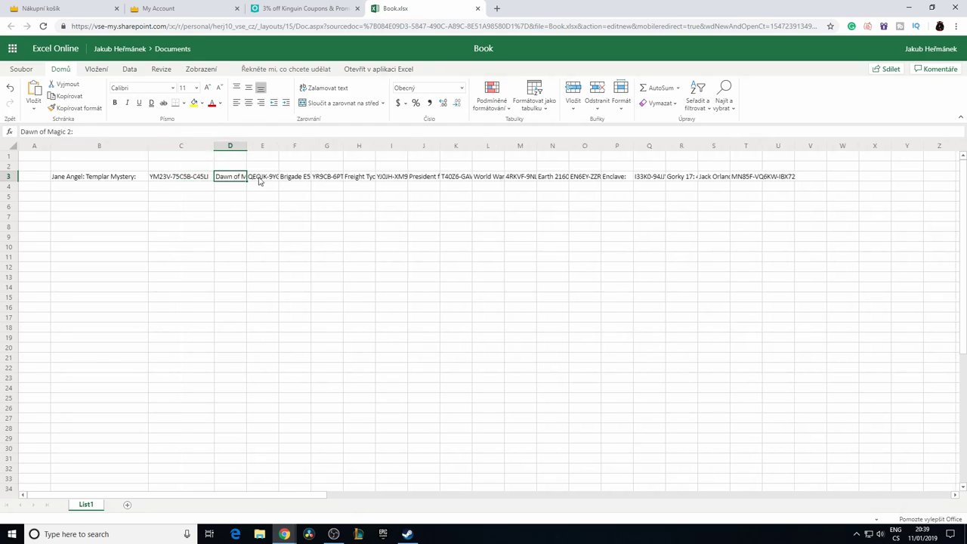
Step: Copy the Dawn of Magic 2 title into B4 and its product key into C4
key("ctrl+c")
left_click(101, 191)
key("ctrl+v")
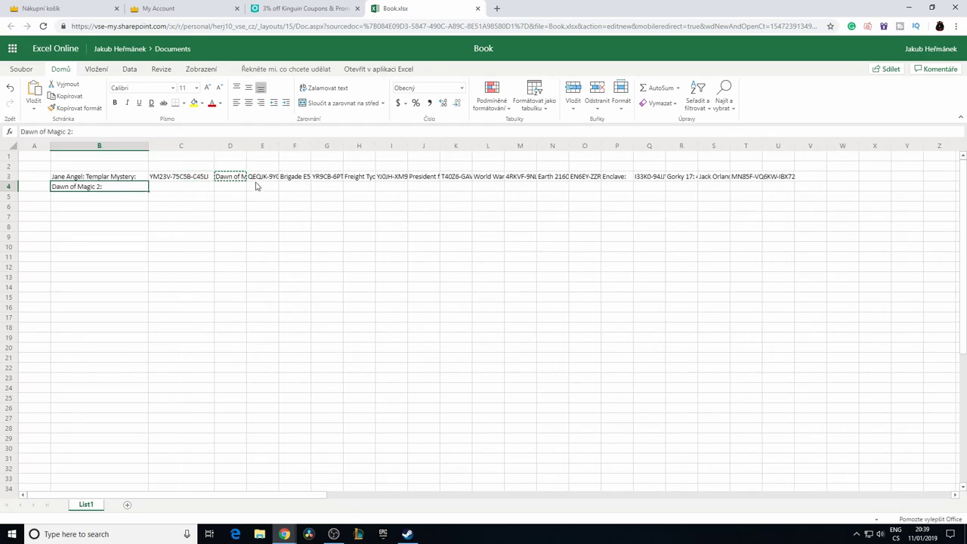
left_click(268, 179)
key("ctrl+c")
left_click(169, 189)
key("ctrl+v")
Step: Copy the Brigade E5: New Jagged Union title and product key into row 5 from B5, and return to the account page
left_click_drag(298, 180, 336, 181)
key("ctrl+c")
left_click(93, 198)
key("ctrl+v")
left_click(182, 8)
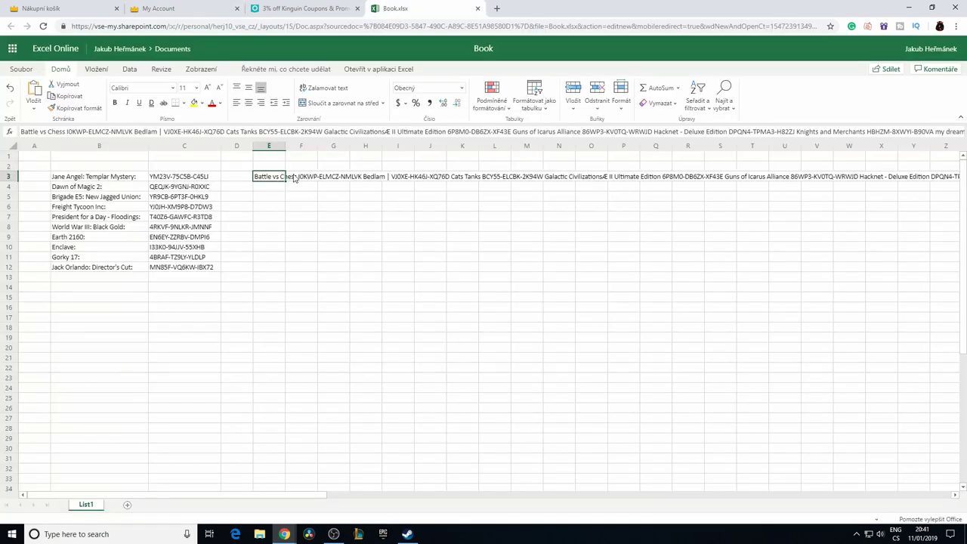
mouse_move(276, 179)
left_mouse_down()
mouse_move(345, 179)
mouse_move(278, 179)
left_mouse_up()
key("ctrl+c")
left_click(272, 189)
left_click_drag(341, 179, 373, 178)
key("ctrl+c")
left_click_drag(267, 188, 291, 188)
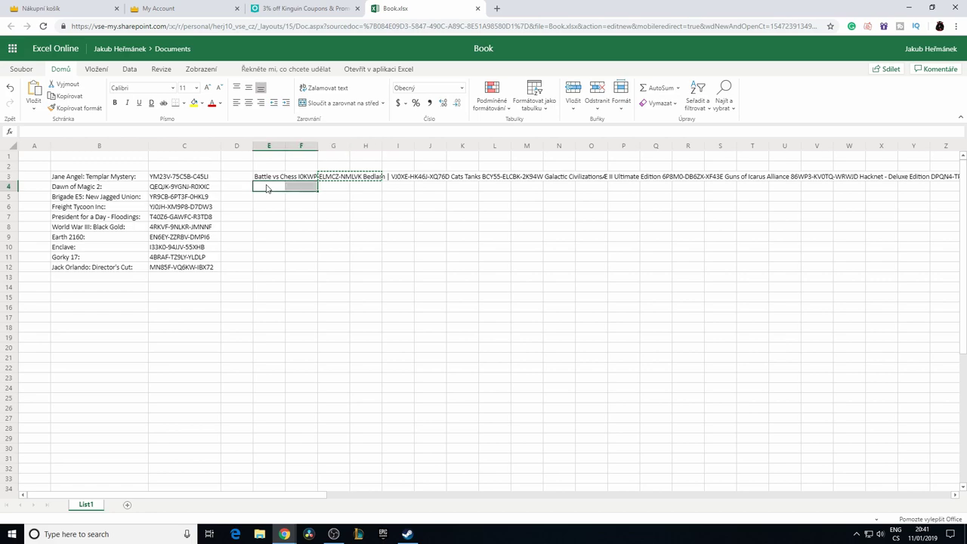
left_click(368, 187)
Step: Select the Battle vs Chess title and its product key within the combined text of cell E3
left_click(276, 178)
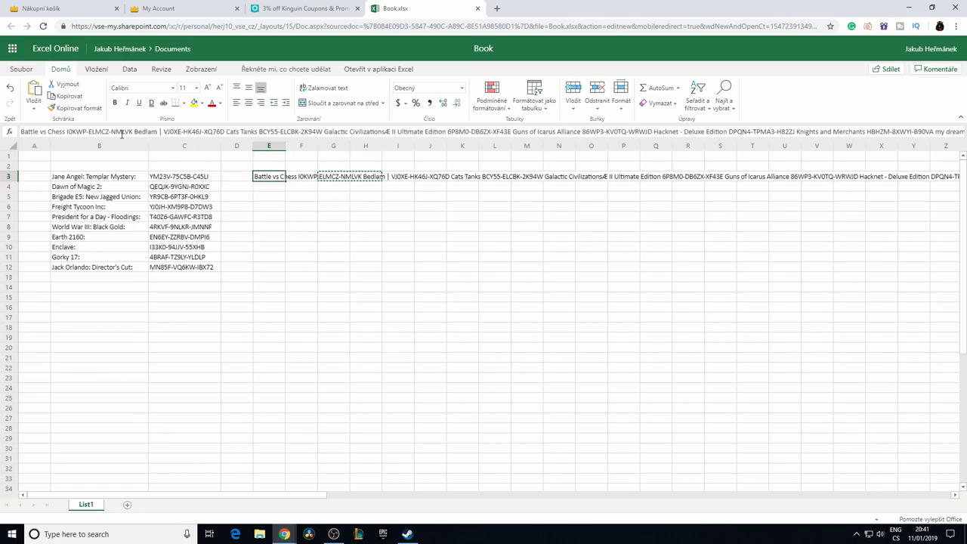
left_click_drag(133, 132, 17, 132)
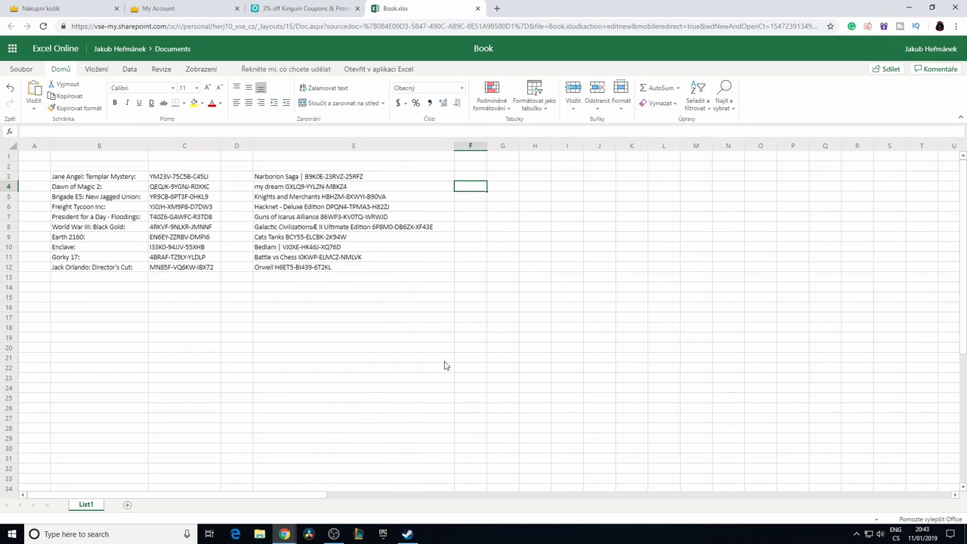
left_click(443, 361)
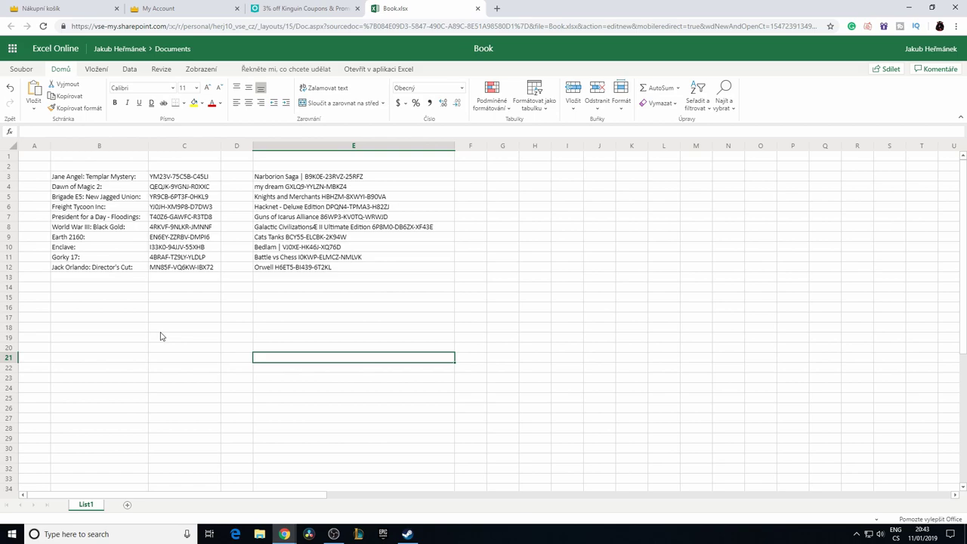
left_click(338, 178)
left_click(343, 190)
left_click(344, 218)
left_click(470, 179)
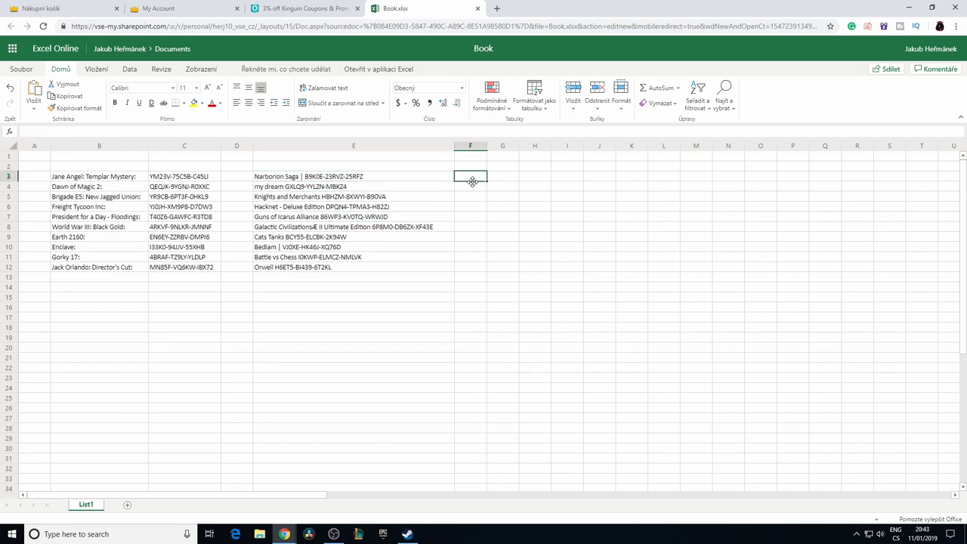
left_click(71, 166)
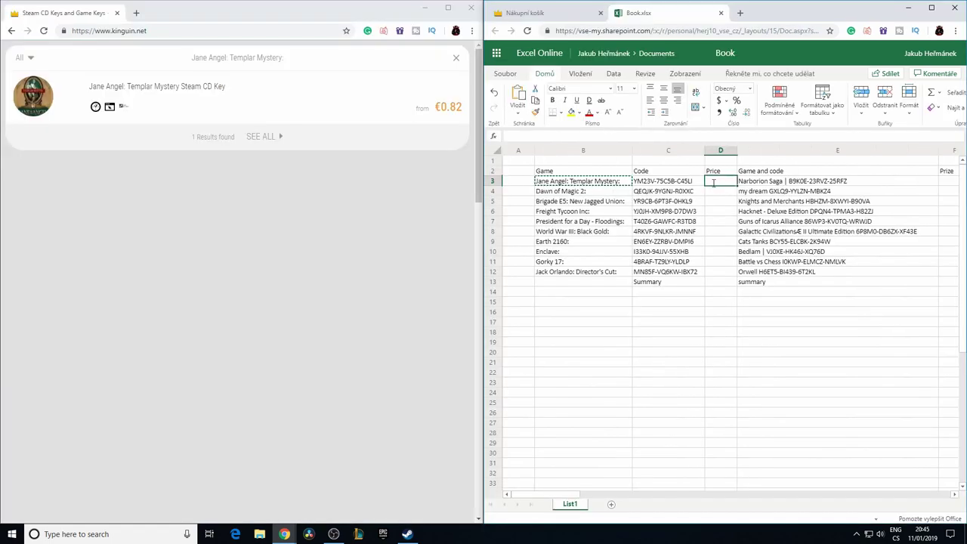
Step: Enter 0.82 without a currency sign as the price of Jane Angel: Templar Mystery in D3
type("0.82€")
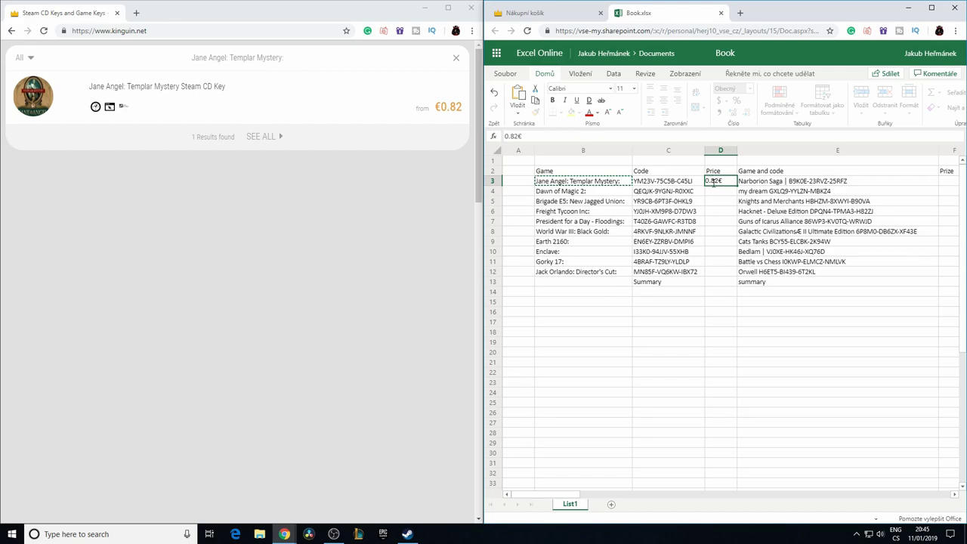
key("BackSpace")
key("BackSpace")
key("BackSpace")
type("&")
left_click(597, 191)
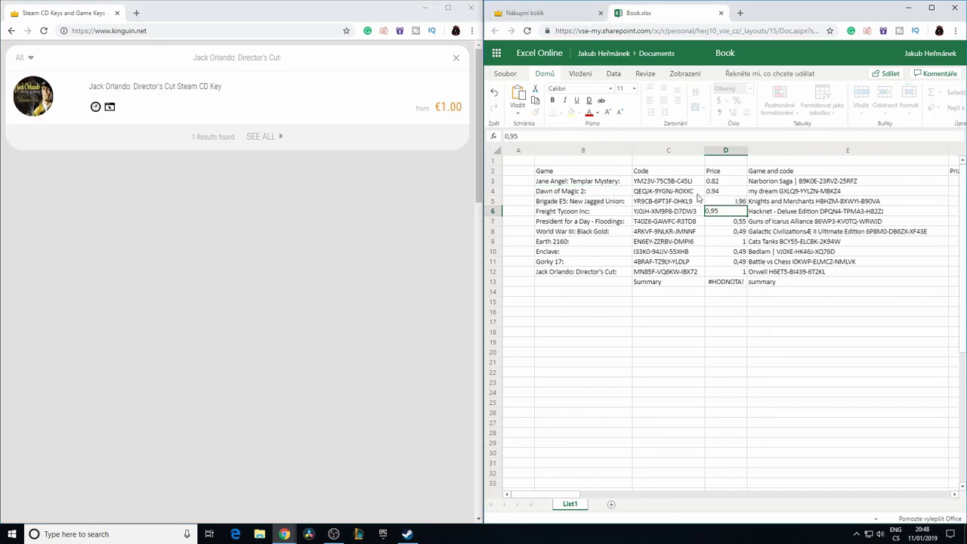
Step: Examine the stored price entries for Dawn of Magic 2 and Brigade E5: New Jagged Union
double_click(720, 192)
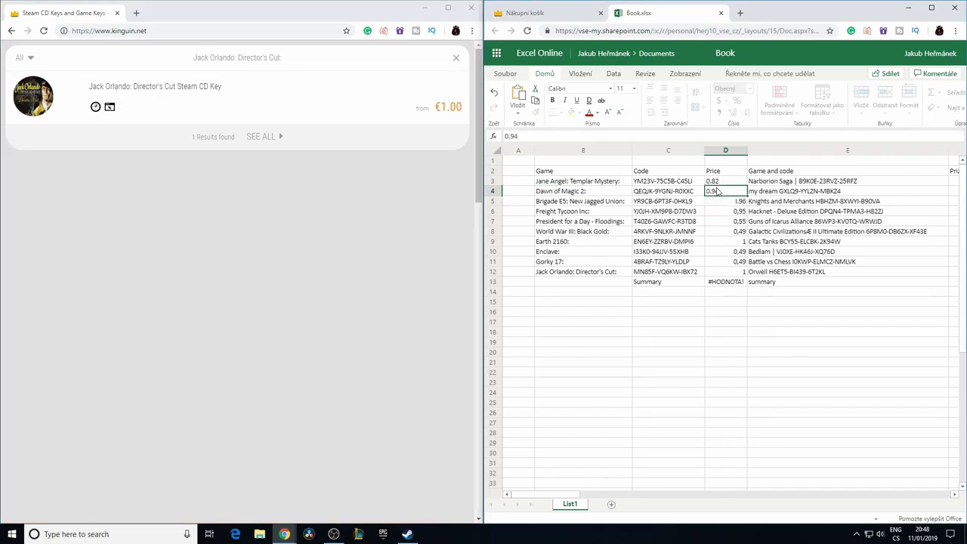
left_click(742, 201)
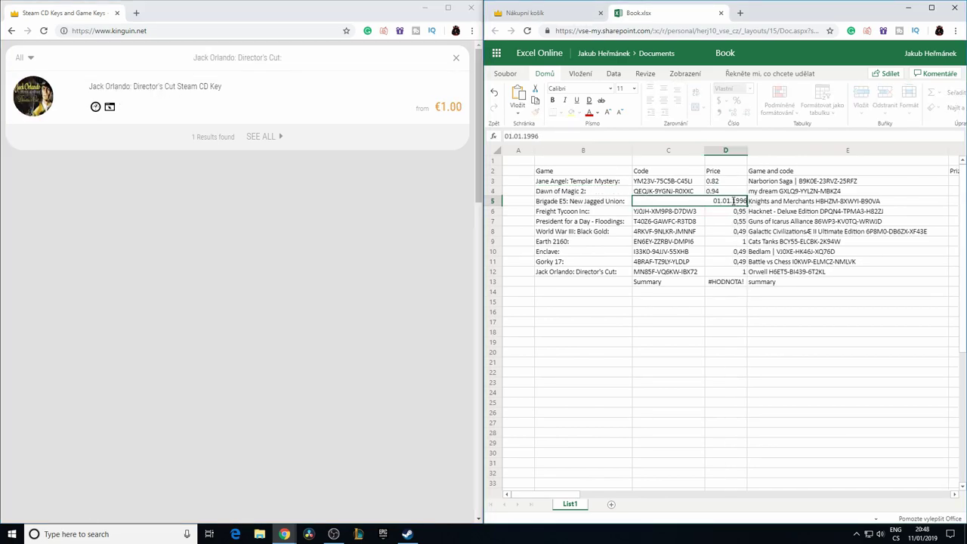
left_click(616, 205)
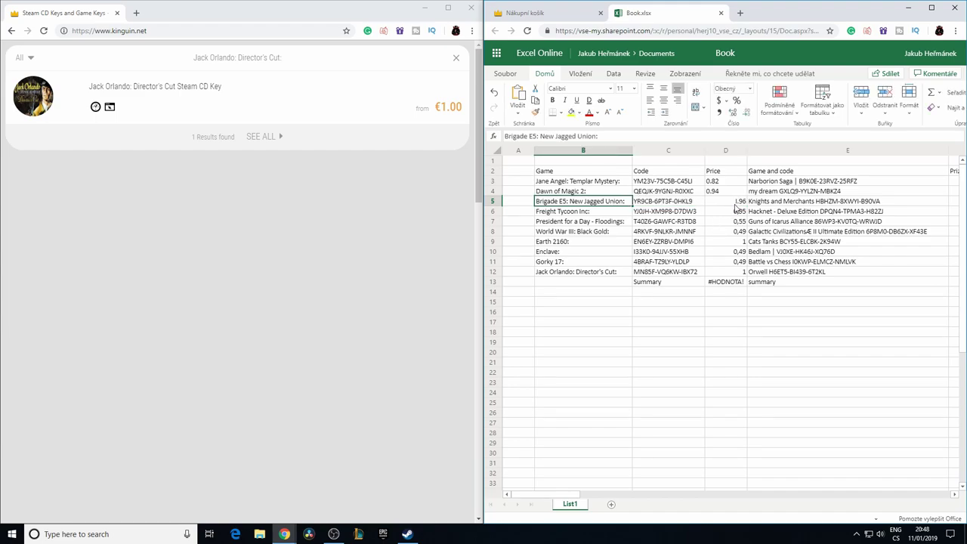
Step: Replace the decimal point with a comma in the Dawn of Magic 2 price so that D4 reads 0,94
double_click(711, 191)
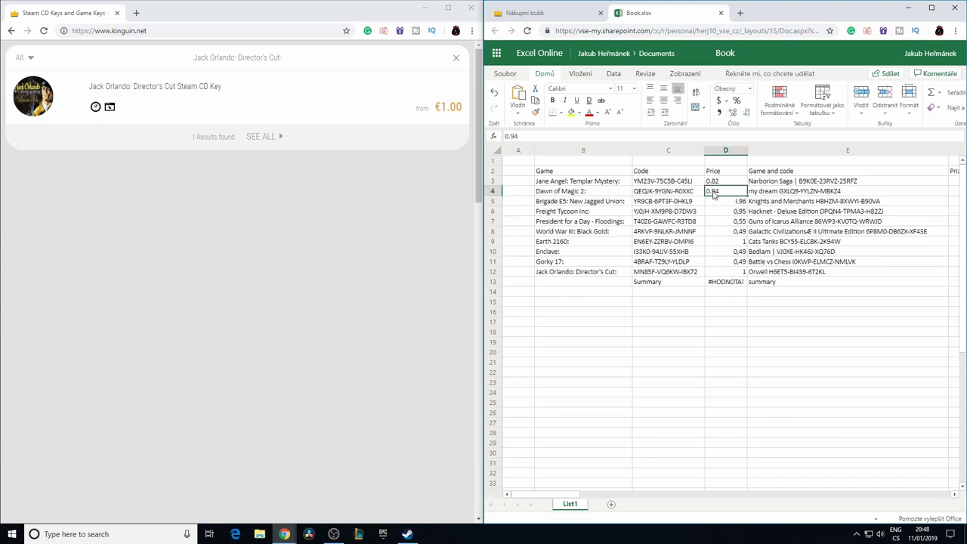
left_click(712, 191)
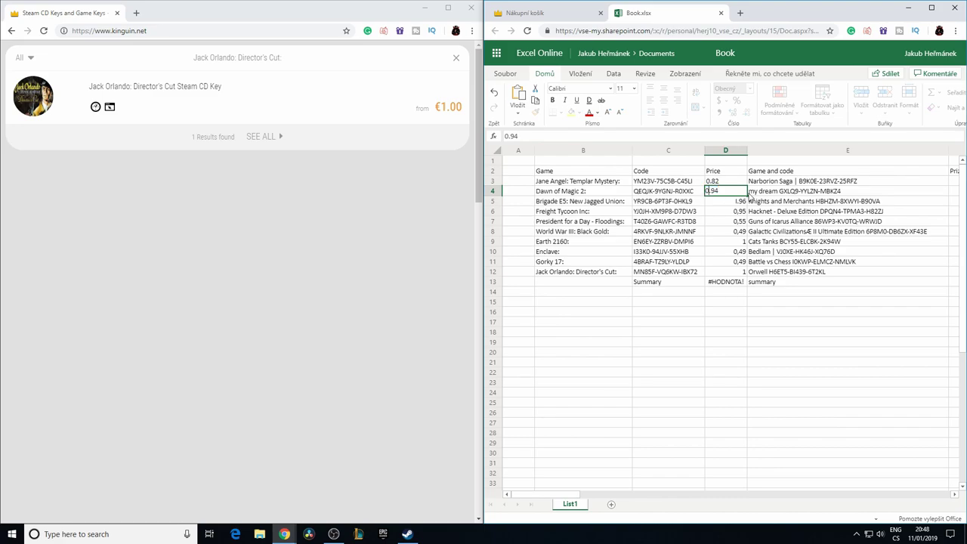
key("BackSpace")
type("m")
key("BackSpace")
type(",")
left_click(720, 185)
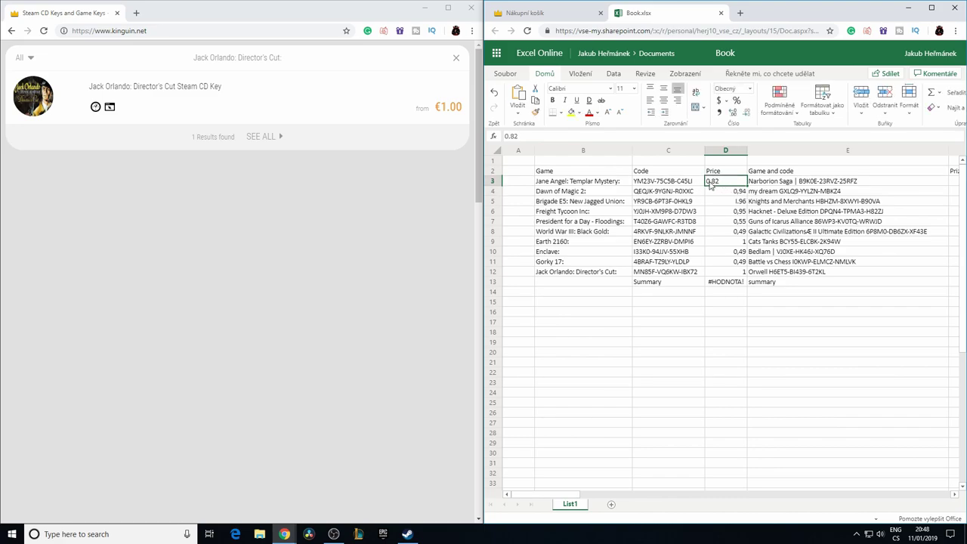
Step: Replace the decimal point with a comma in the Jane Angel: Templar Mystery price so that D3 reads 0,82
double_click(712, 182)
left_click_drag(706, 181, 739, 181)
key("Left")
key("Right")
key("Right")
key("BackSpace")
type(",")
left_click(729, 202)
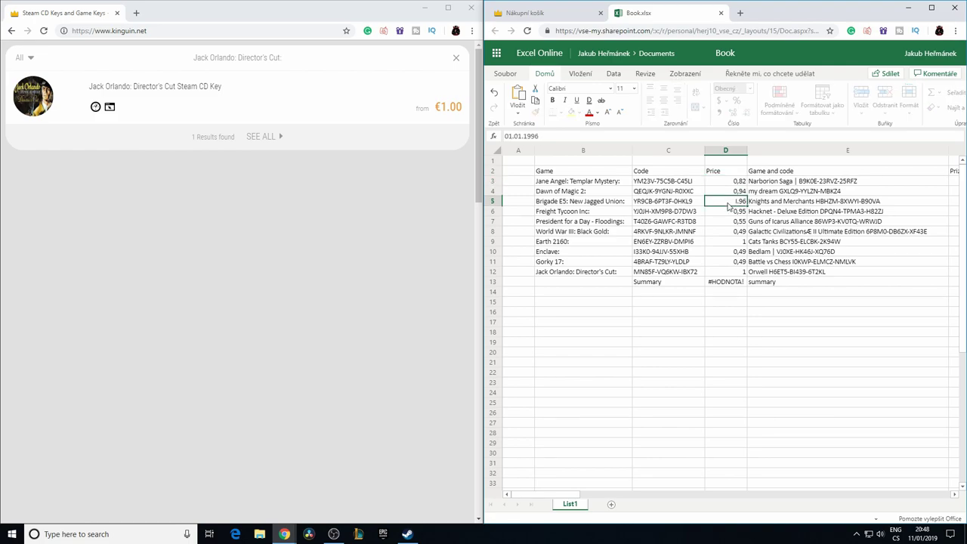
Step: Search Kinguin for Brigade E5: New Jagged Union using the title copied from B5
left_click(600, 202)
key("ctrl+c")
left_click(121, 52)
key("ctrl+v")
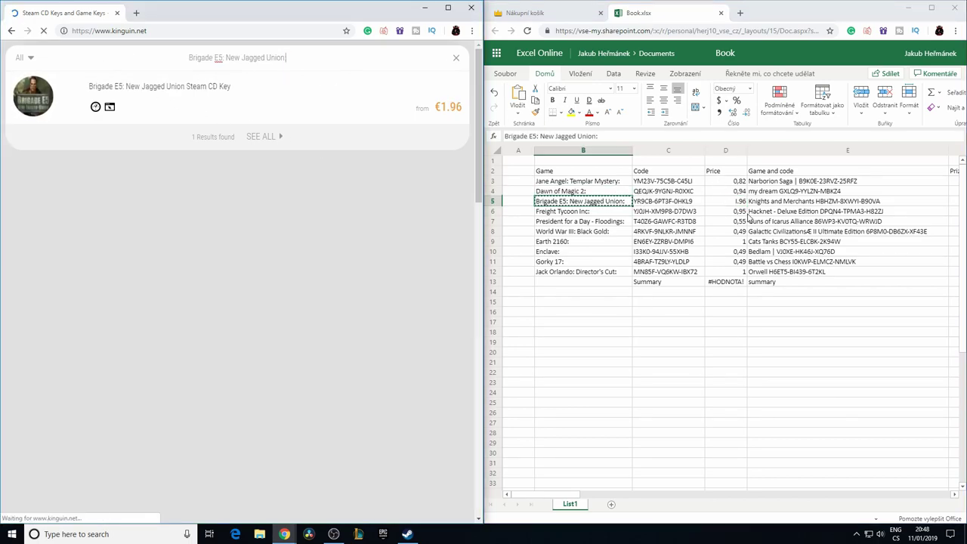
Step: Enter 1,96 as the price of Brigade E5: New Jagged Union in D5
left_click(730, 201)
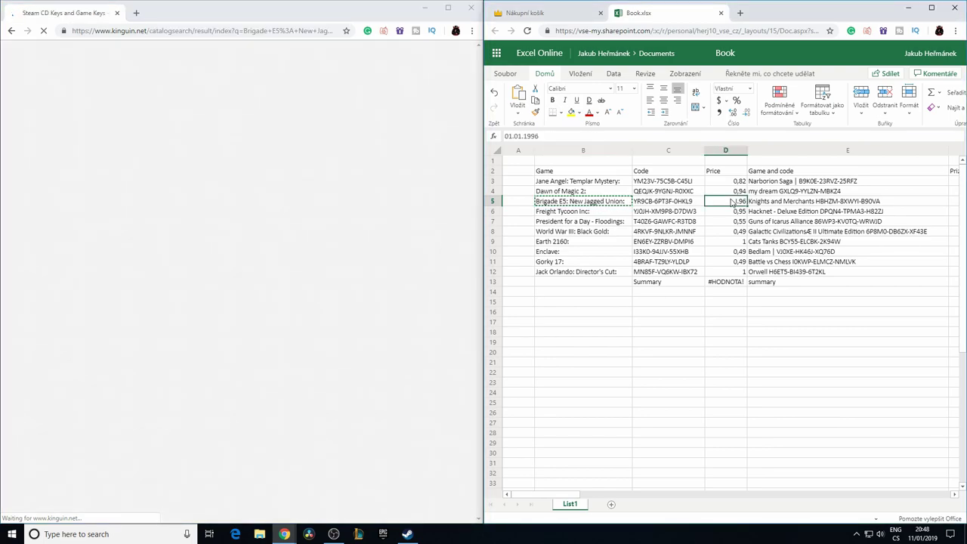
type("1,96")
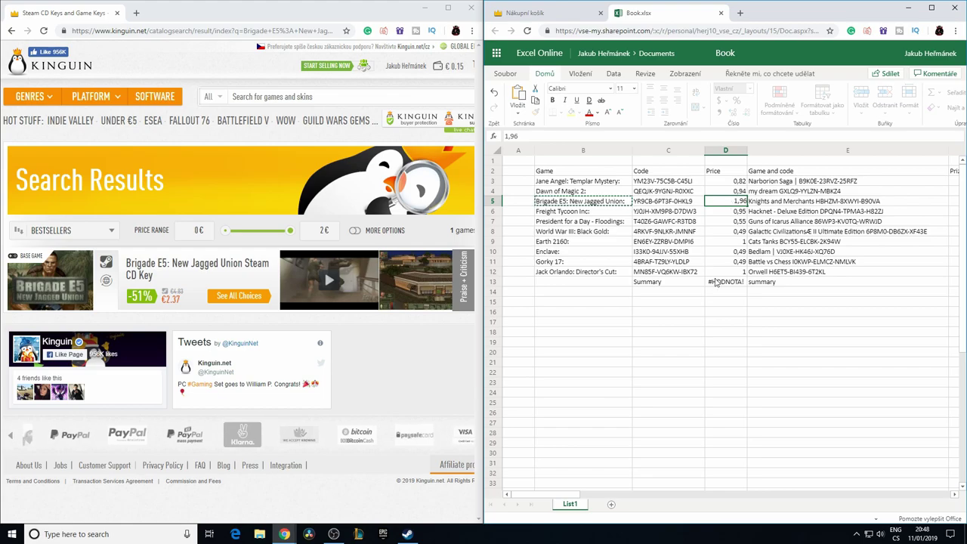
left_click(698, 315)
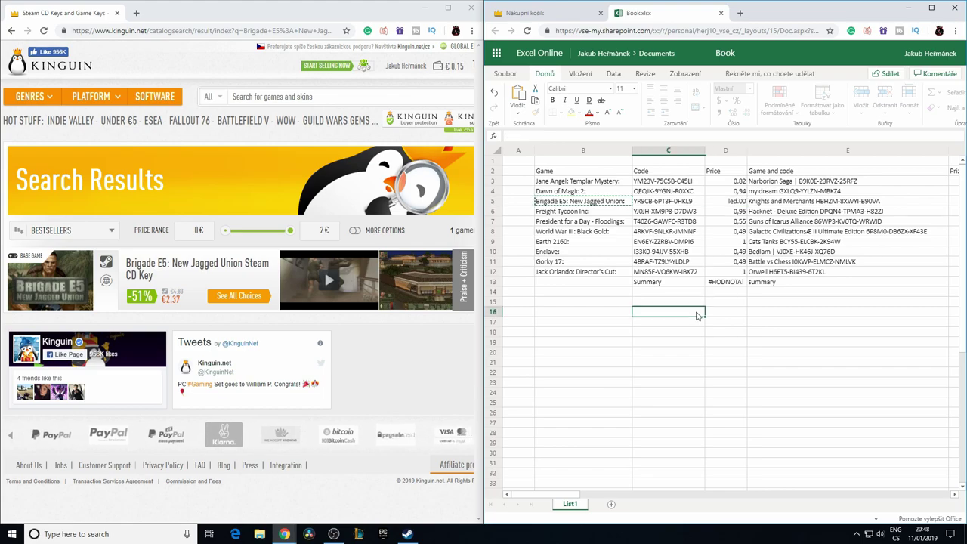
left_click(726, 201)
key("Delete")
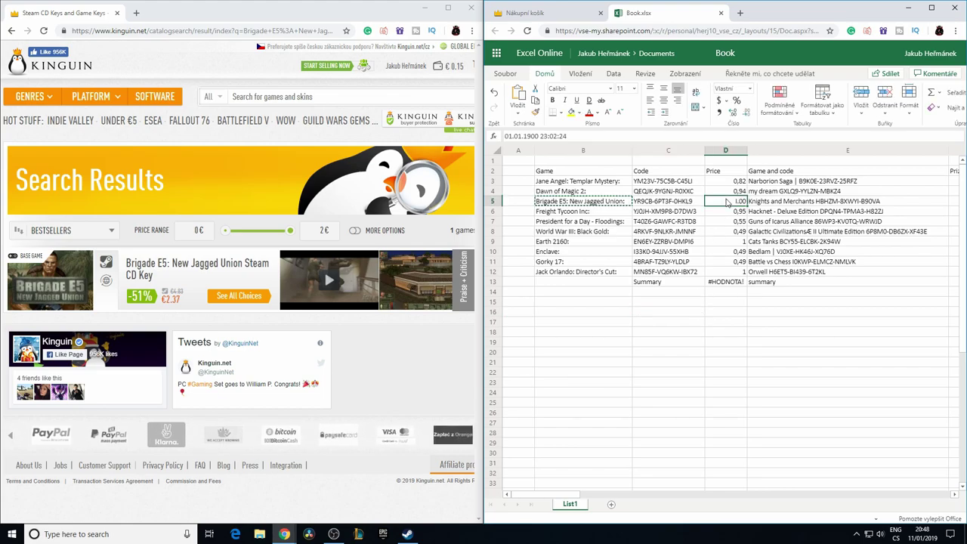
type("1,96")
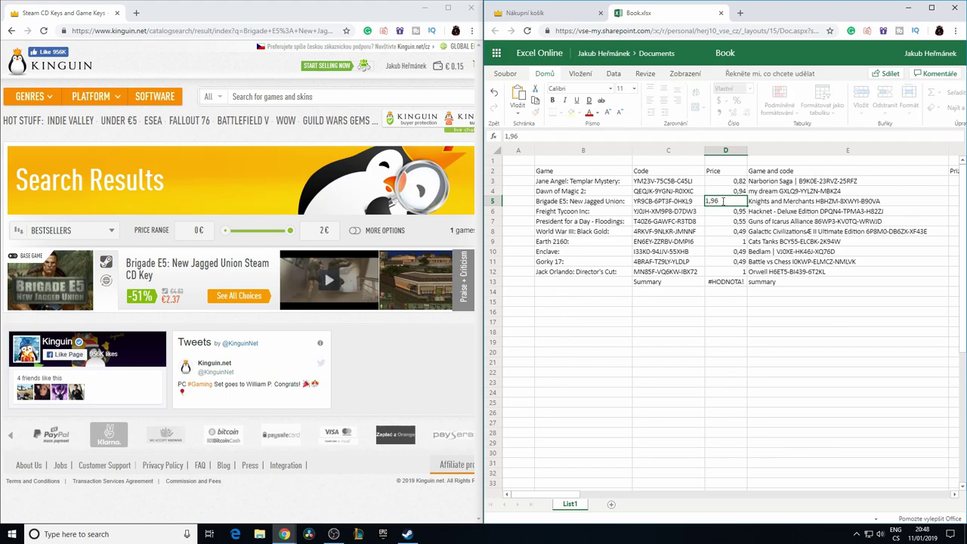
key("Return")
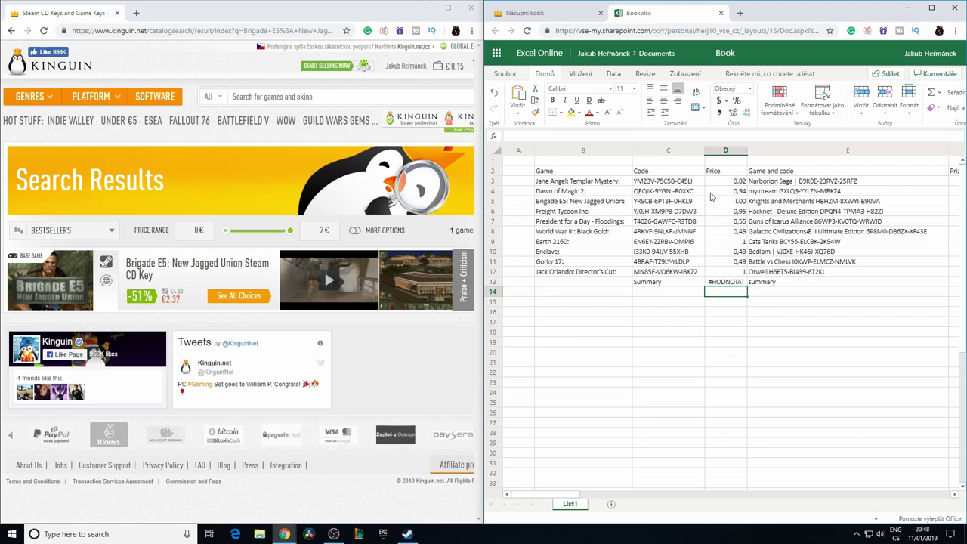
Step: Apply the custom number format 0,00 to the Brigade E5: New Jagged Union price in D5
left_click(714, 202)
right_click(714, 207)
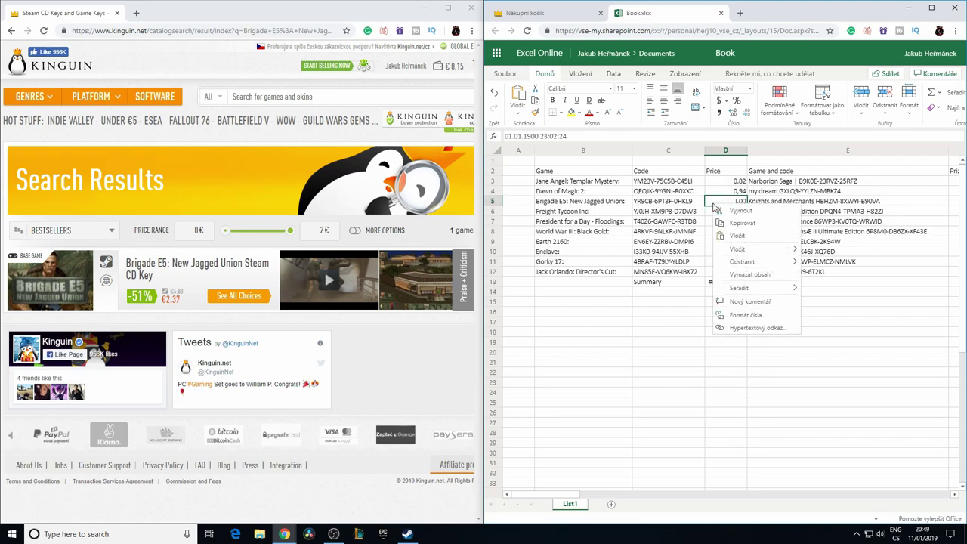
left_click(747, 316)
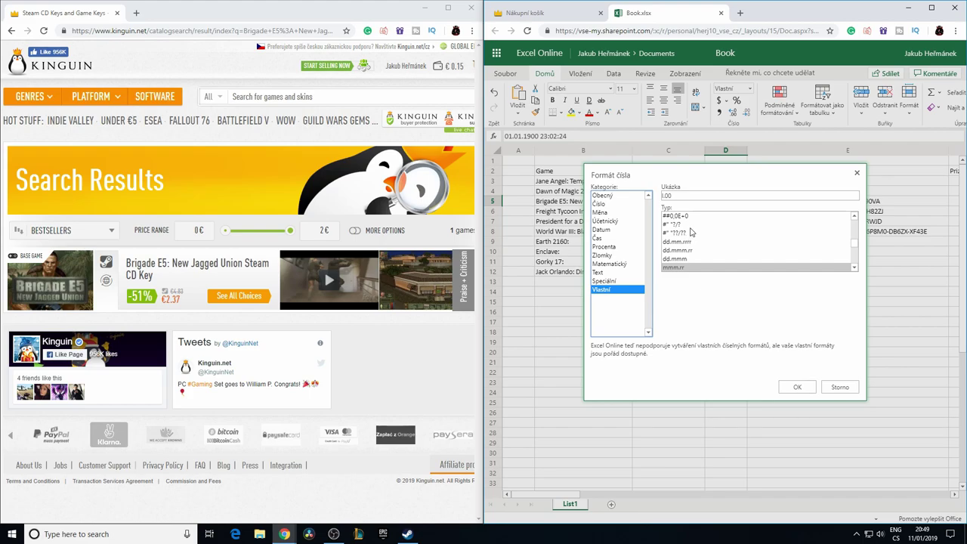
scroll(691, 232, "up", 10)
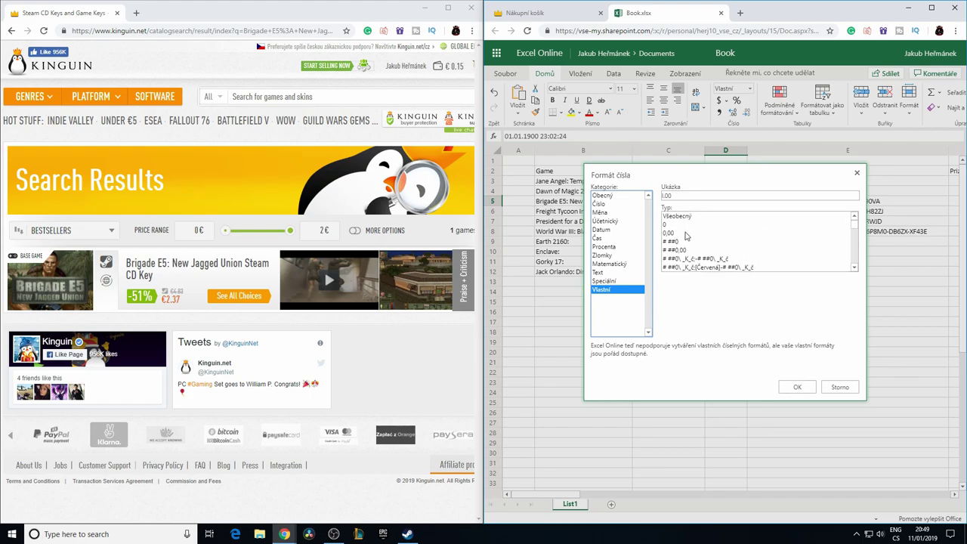
left_click(688, 233)
left_click(803, 387)
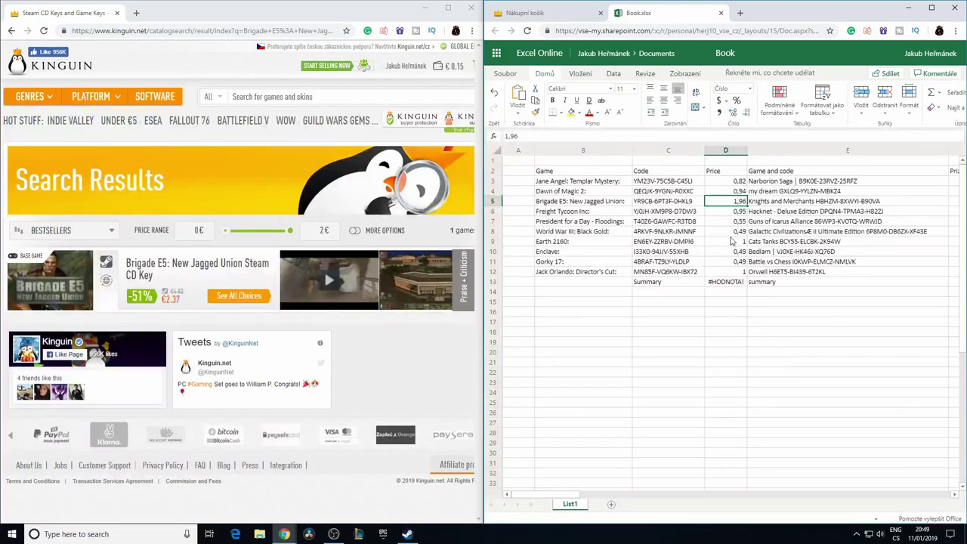
Step: Replace the faulty summary formula in D13 with a SUMA formula over the prices in D3:D12
left_click(730, 281)
triple_click(541, 132)
key("BackSpace")
left_click(725, 311)
left_click(729, 285)
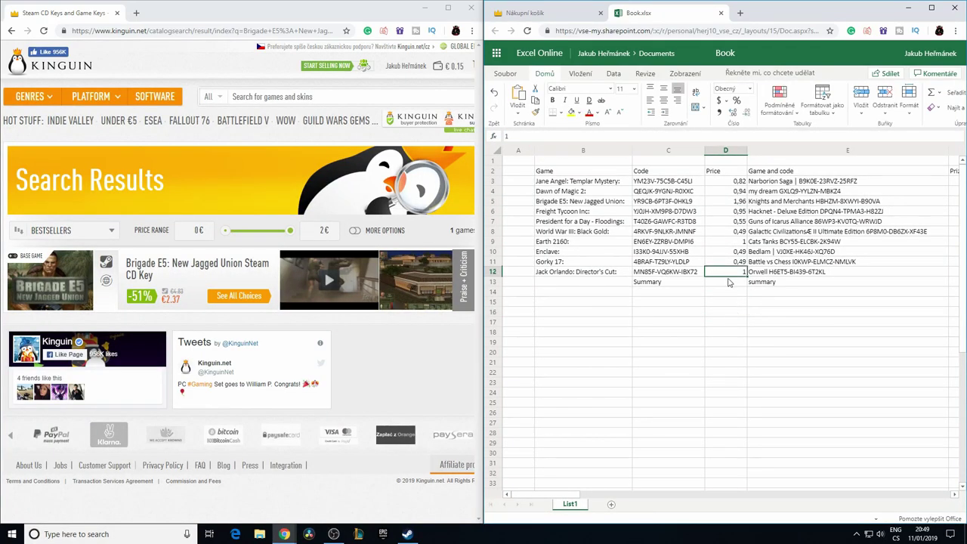
type("=")
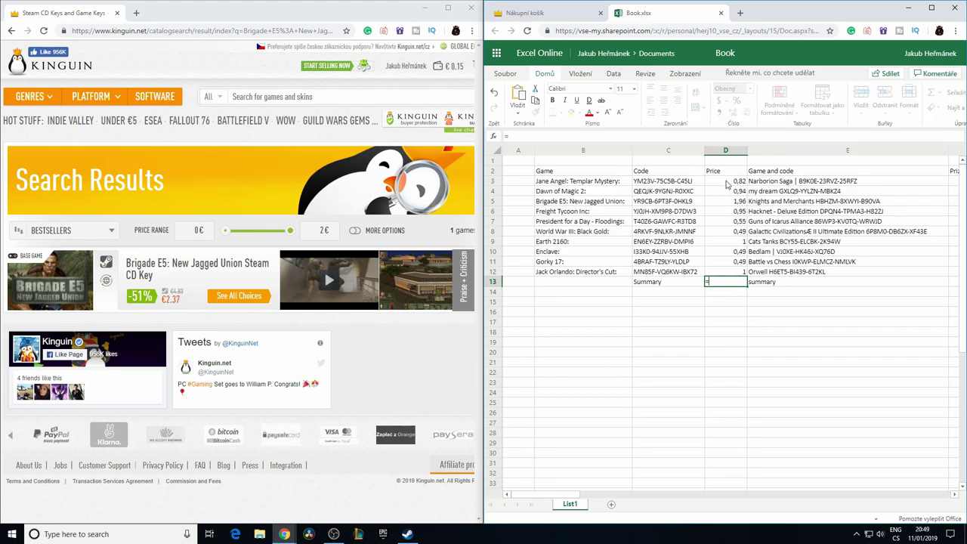
type("SUMA(")
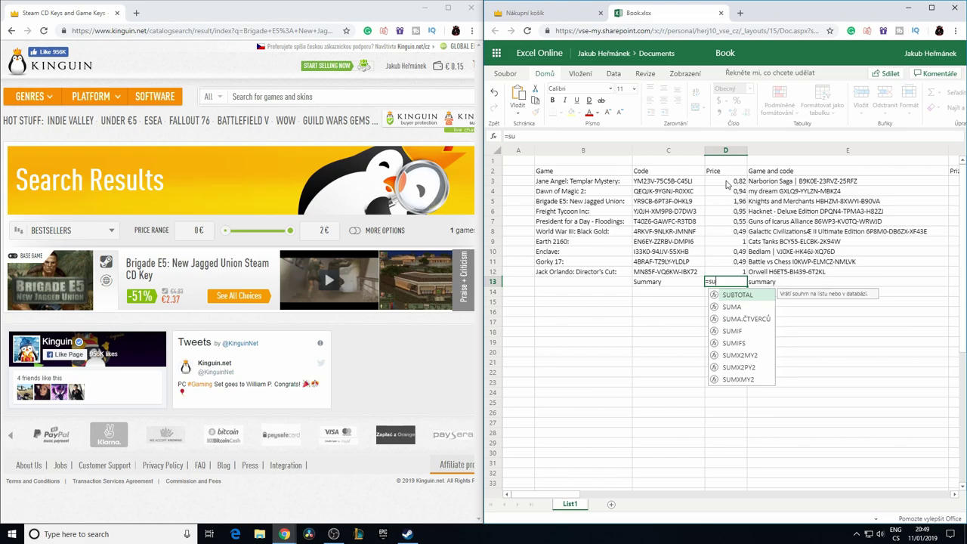
left_click_drag(724, 182, 734, 274)
key("Return")
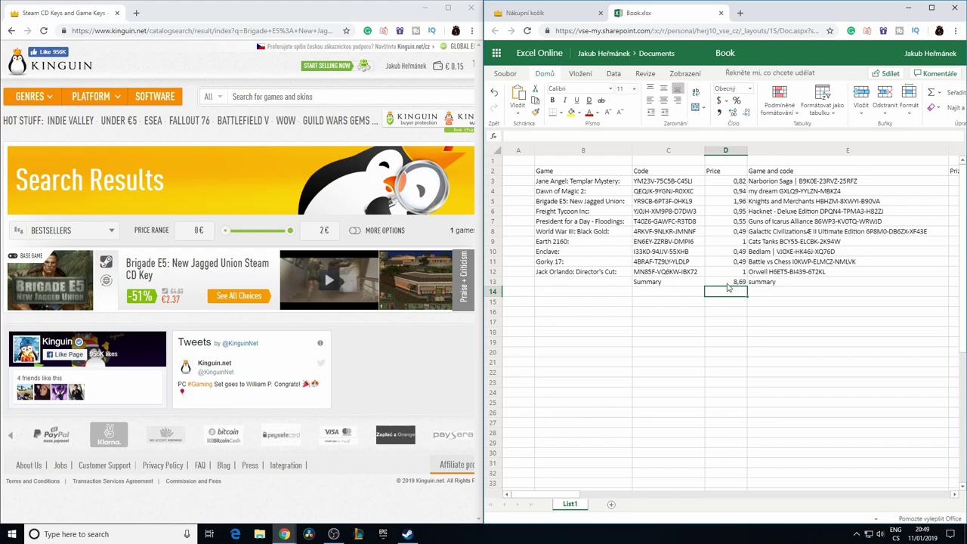
left_click(450, 70)
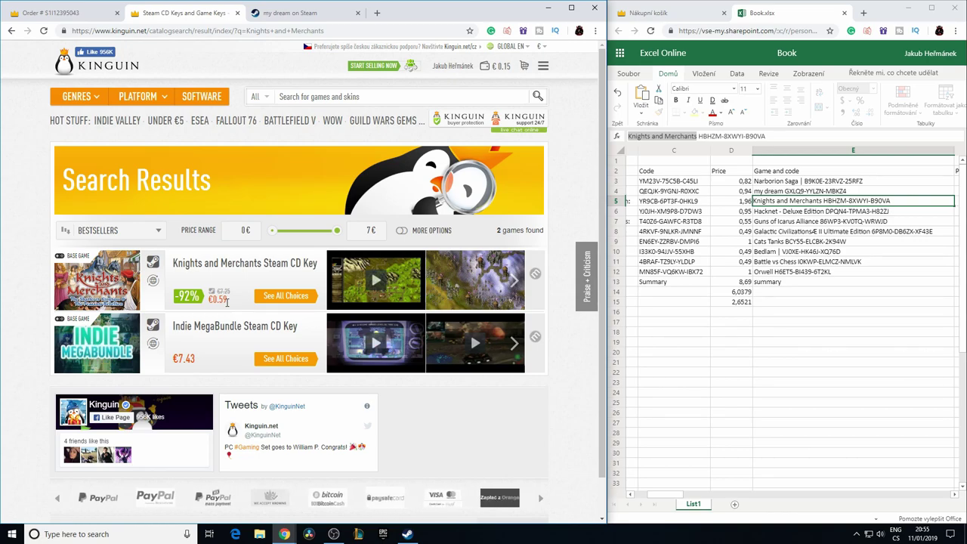
Step: Enter 0,59 as the price of Knights and Merchants in F5
left_click(682, 495)
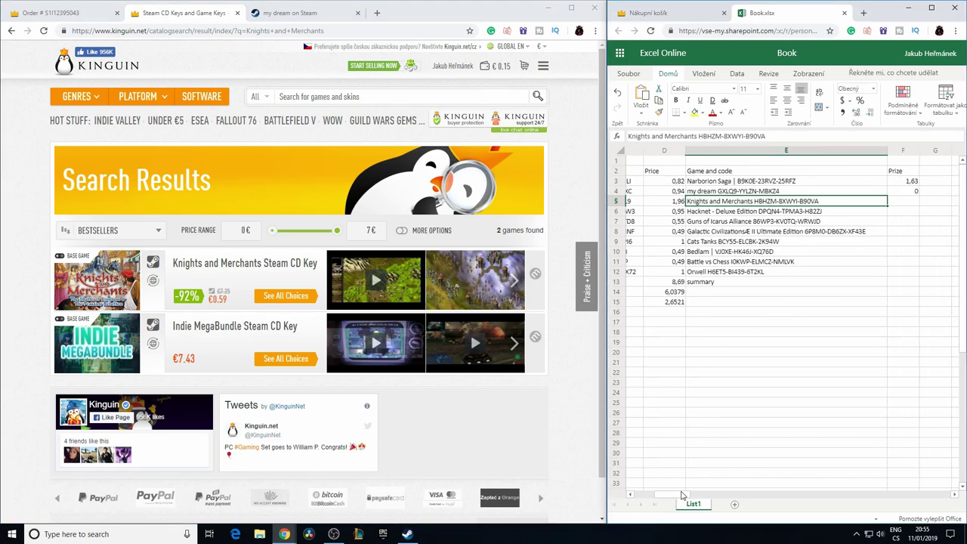
left_click_drag(682, 494, 686, 494)
left_click(854, 204)
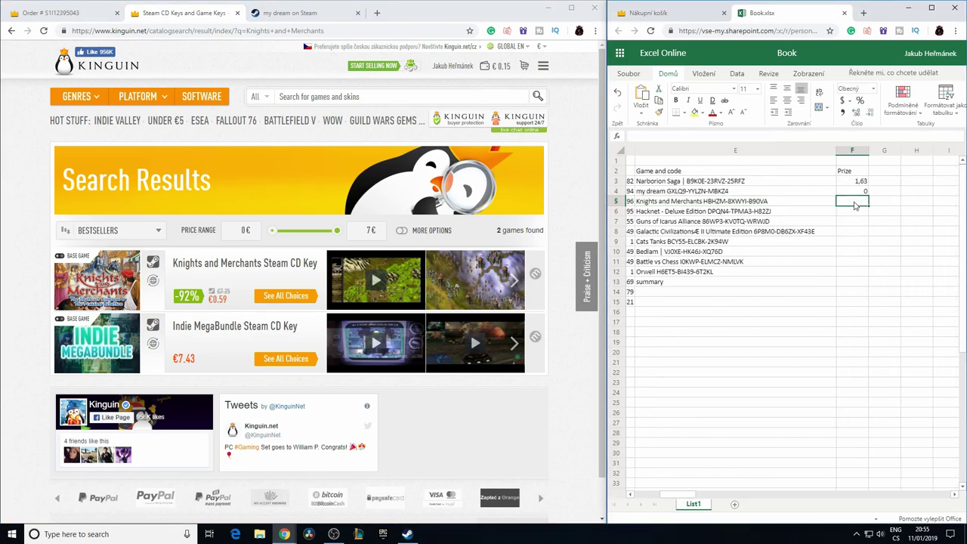
type("0,59")
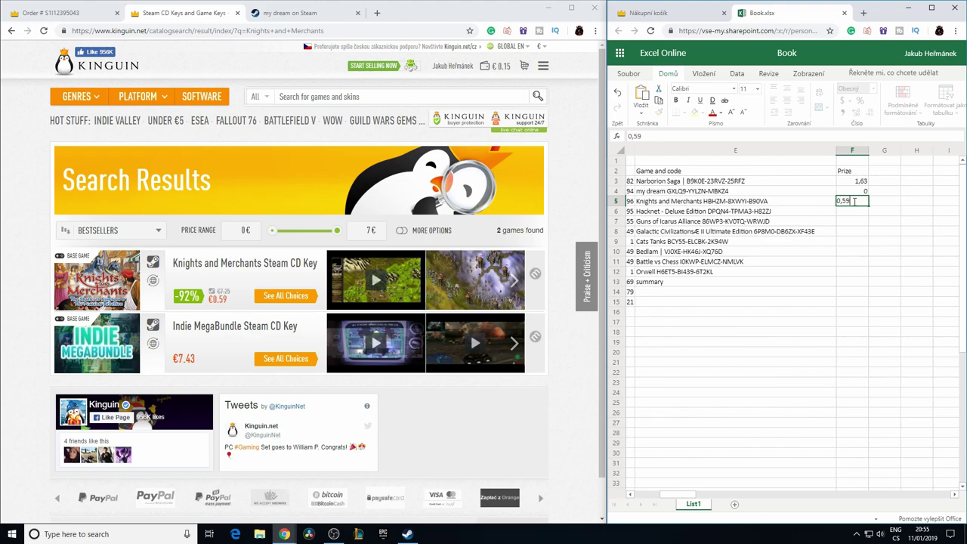
key("Return")
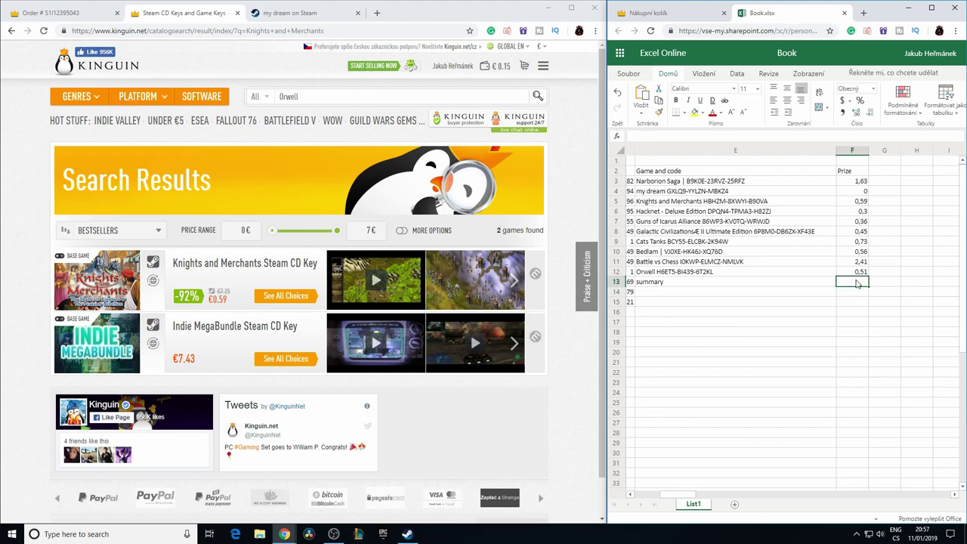
Step: Total the second bundle's prices in F13 with the formula =SUMA(F3:F12)
type("=suma")
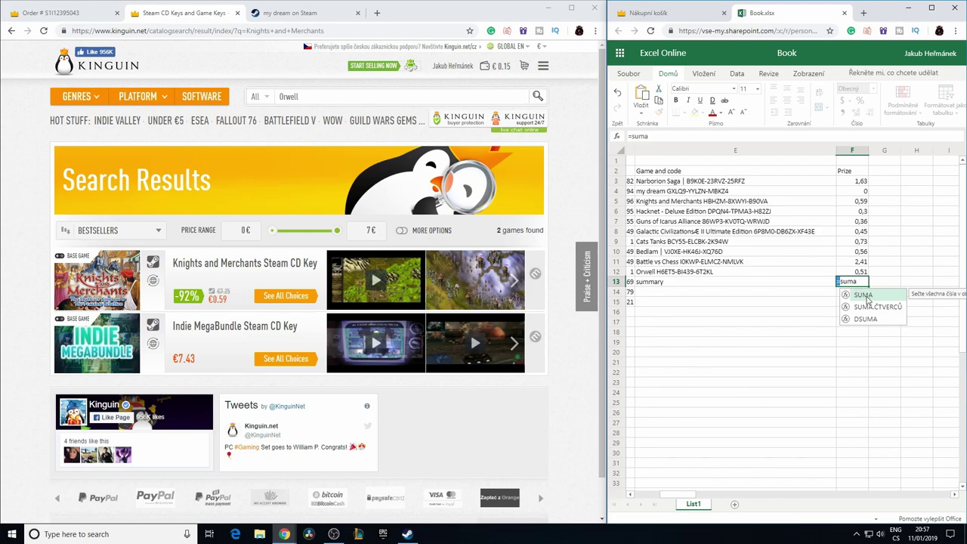
double_click(866, 296)
left_click_drag(862, 183, 858, 271)
key("Return")
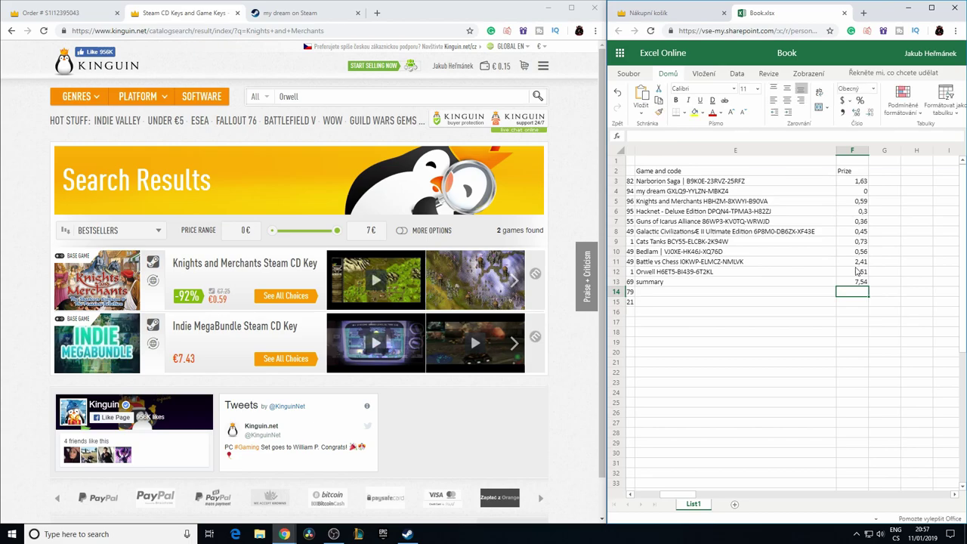
key("Up")
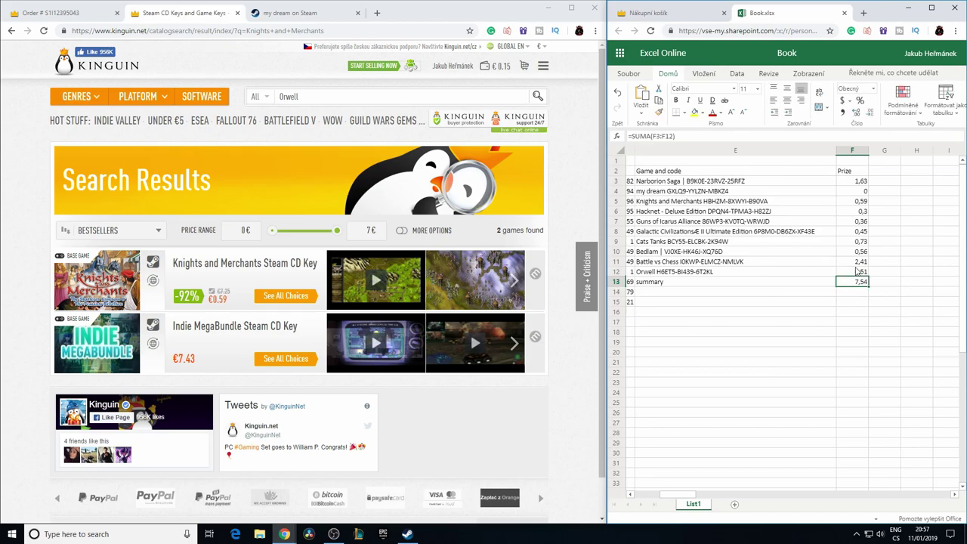
key("Down")
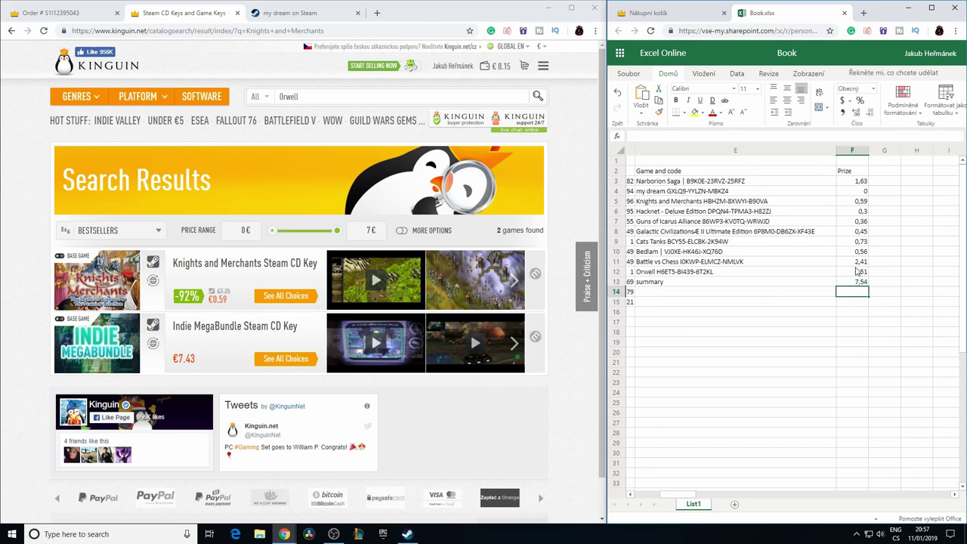
Step: Start a formula in F14 that subtracts D14 from 21,4 and ends with a closing parenthesis
mouse_move(671, 495)
left_mouse_down()
mouse_move(652, 494)
mouse_move(667, 496)
left_mouse_up()
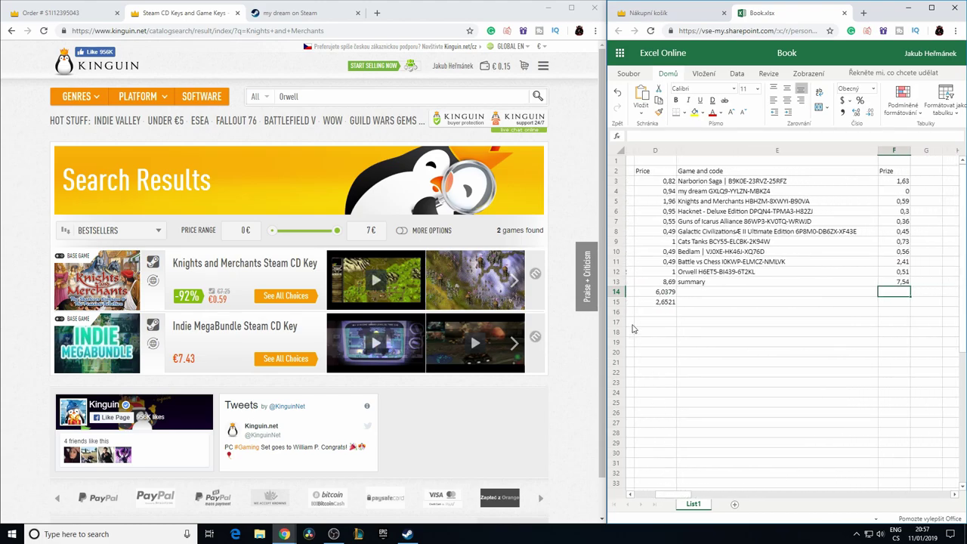
left_click(666, 295)
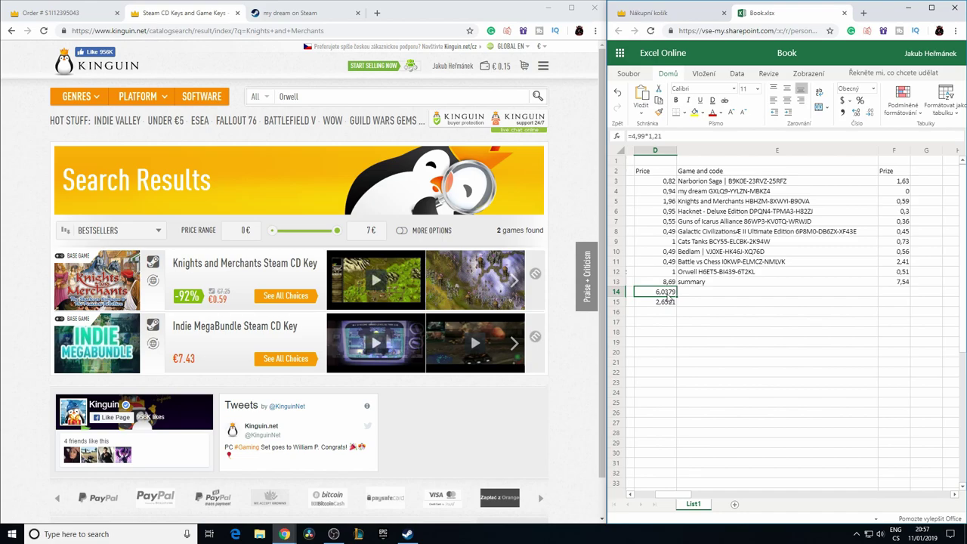
left_click(901, 297)
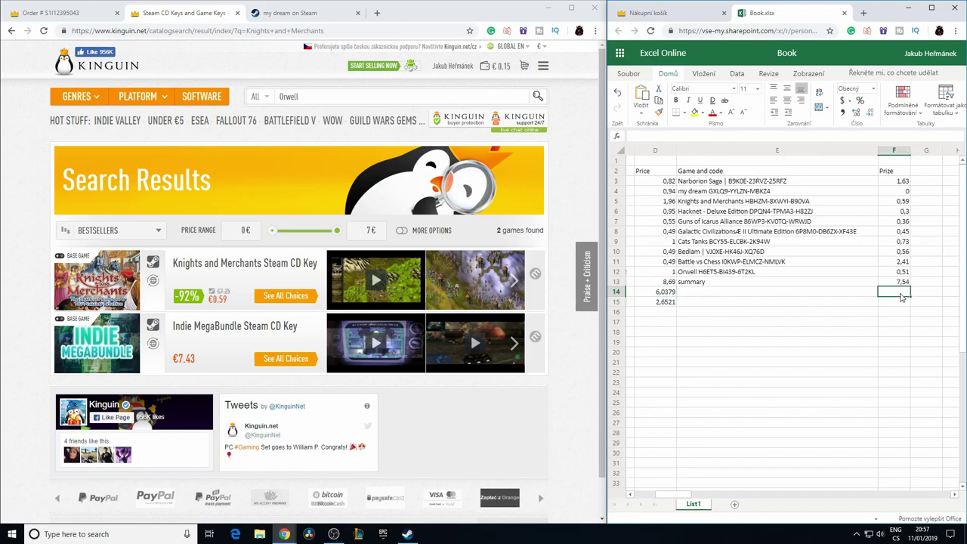
type("=")
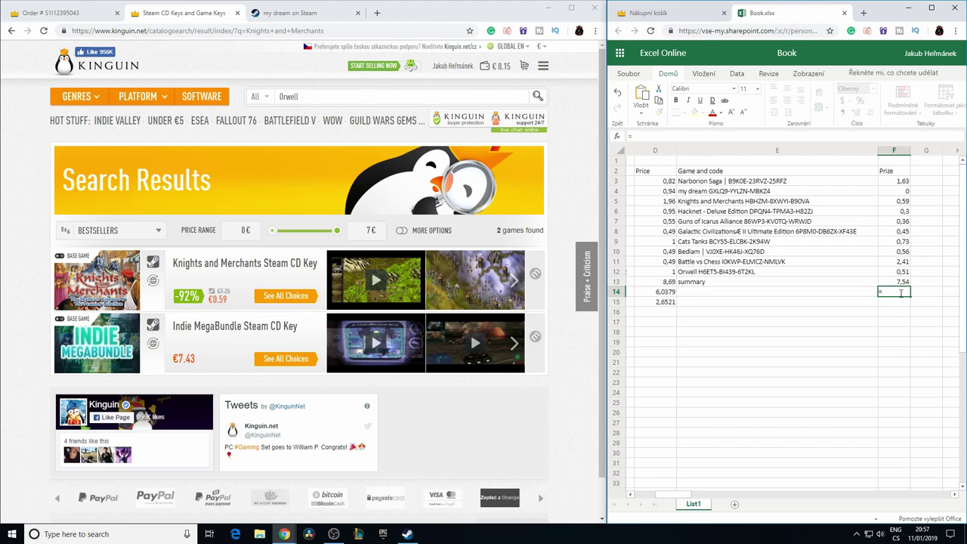
type("21")
type(",4-")
left_click(675, 296)
type("(")
key("BackSpace")
type(")")
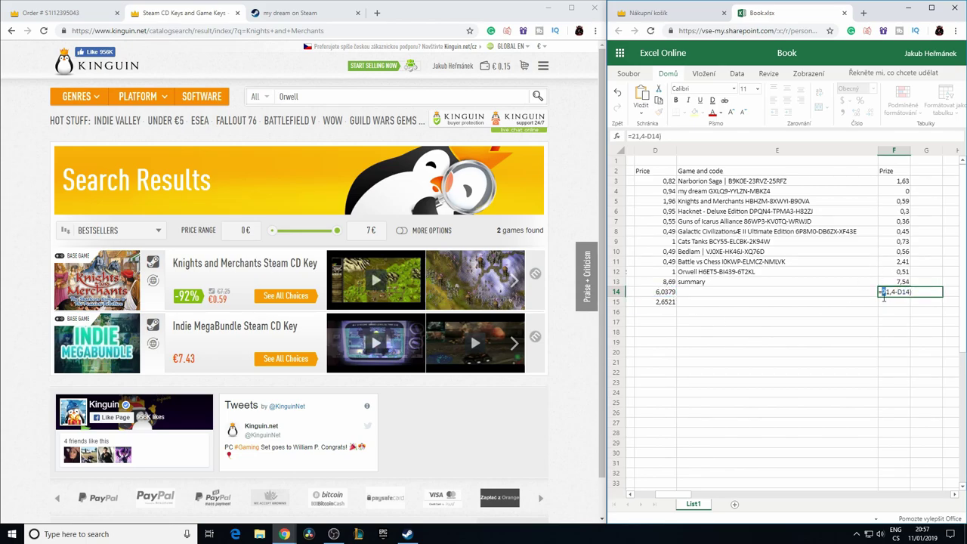
type("E14")
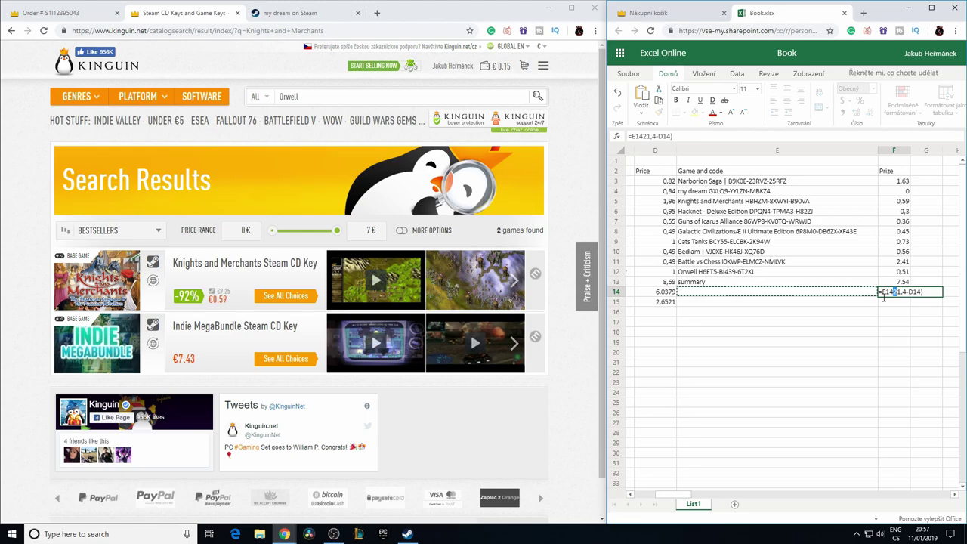
key("BackSpace")
key("BackSpace")
key("BackSpace")
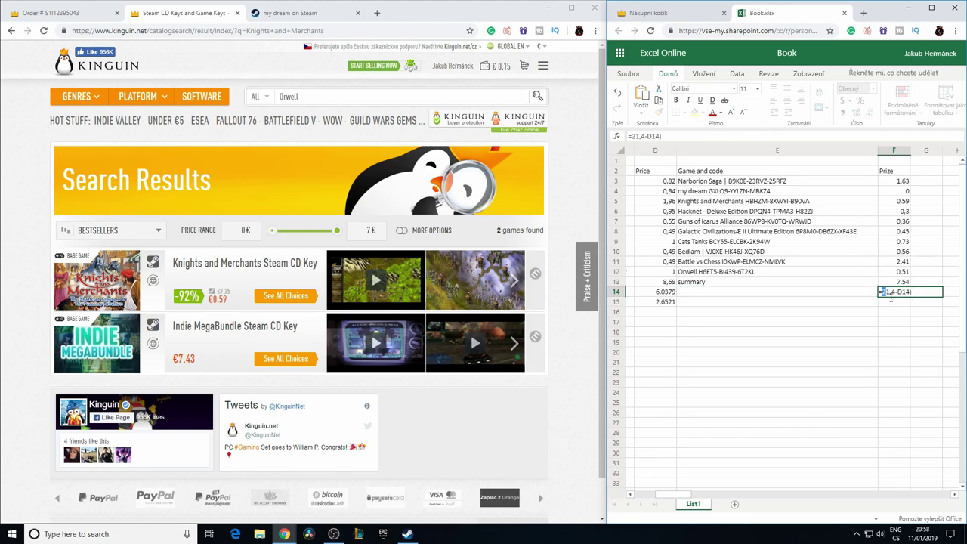
Step: Complete the bundle cost formula in F14 as =(21,4-D14)*1,21
type("(G14")
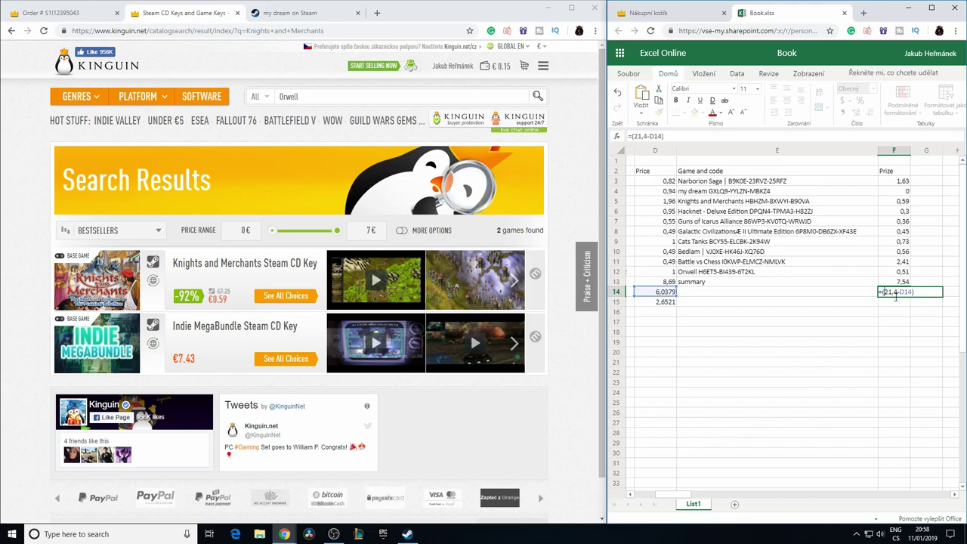
key("BackSpace")
key("BackSpace")
key("BackSpace")
type("*1.1")
key("BackSpace")
key("BackSpace")
type(",21")
key("Return")
key("Up")
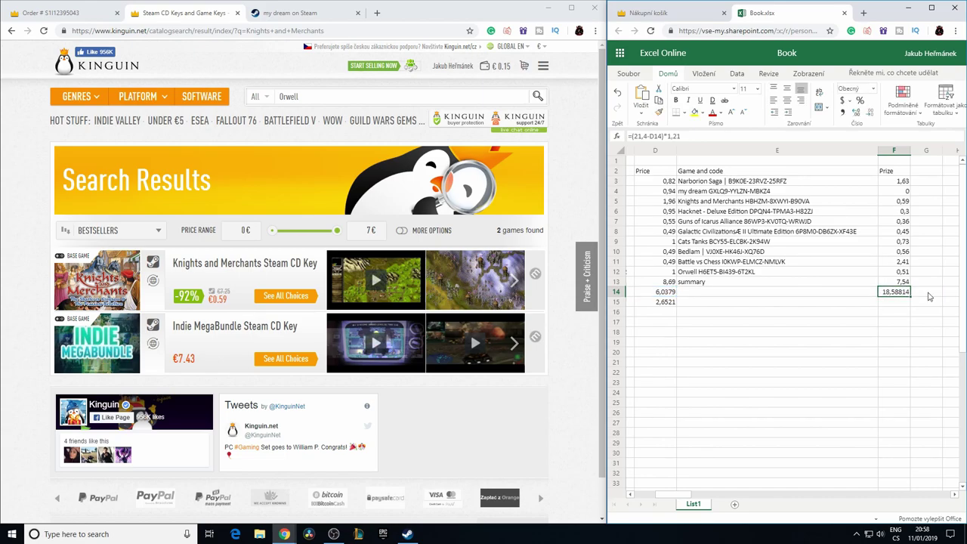
key("Down")
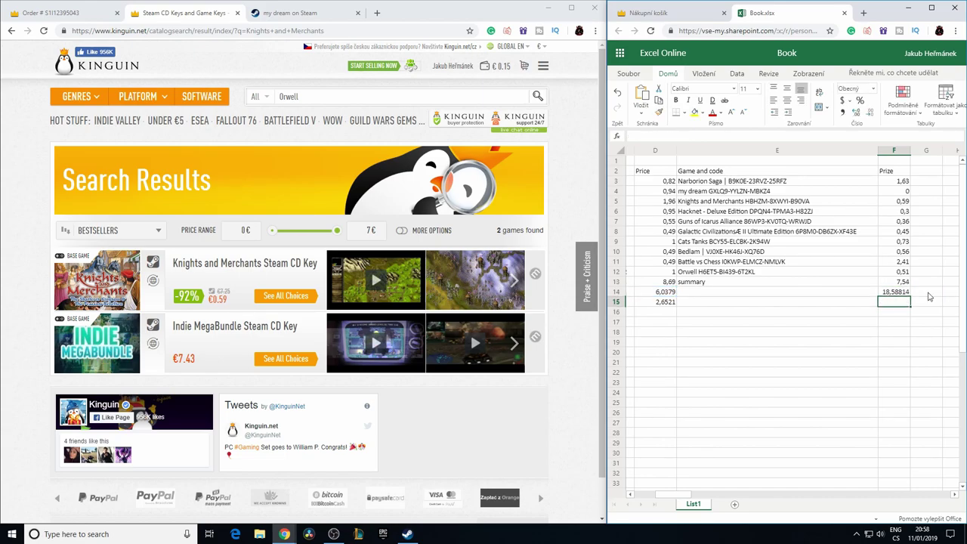
Step: Calculate the second bundle's price difference in F15 with the formula =F13-F14
type("=")
left_click(903, 282)
type("-")
left_click(900, 292)
key("Return")
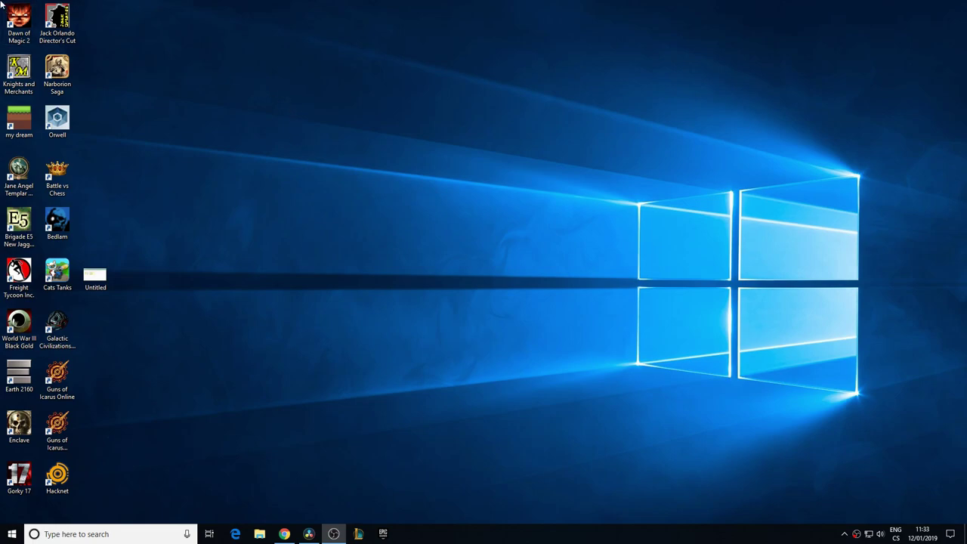
left_click_drag(1, 1, 185, 521)
left_click(149, 279)
left_click(95, 276)
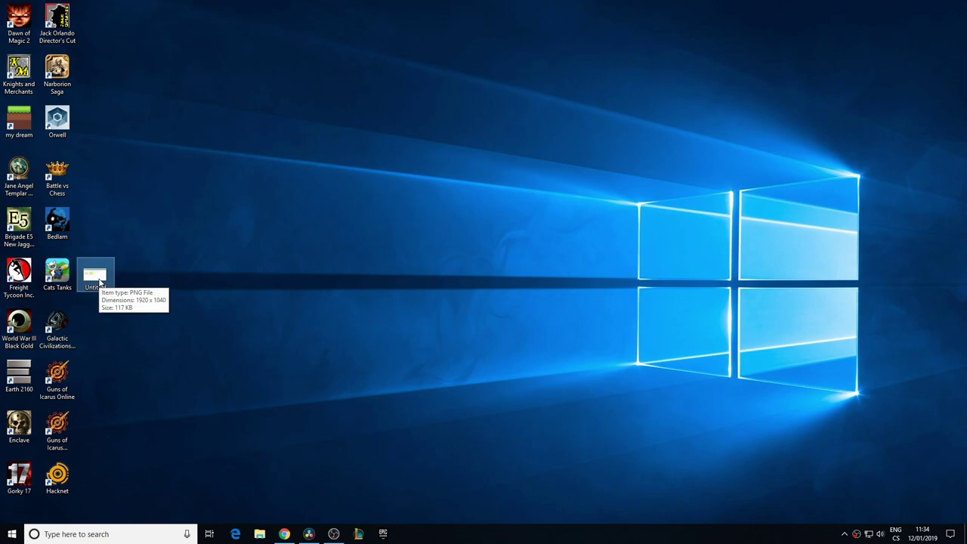
left_click_drag(2, 2, 965, 524)
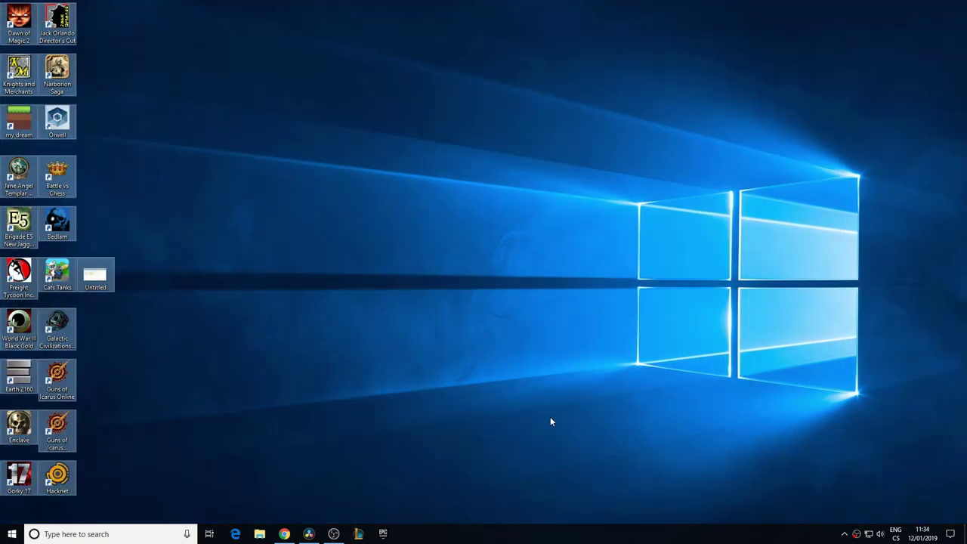
left_click(418, 349)
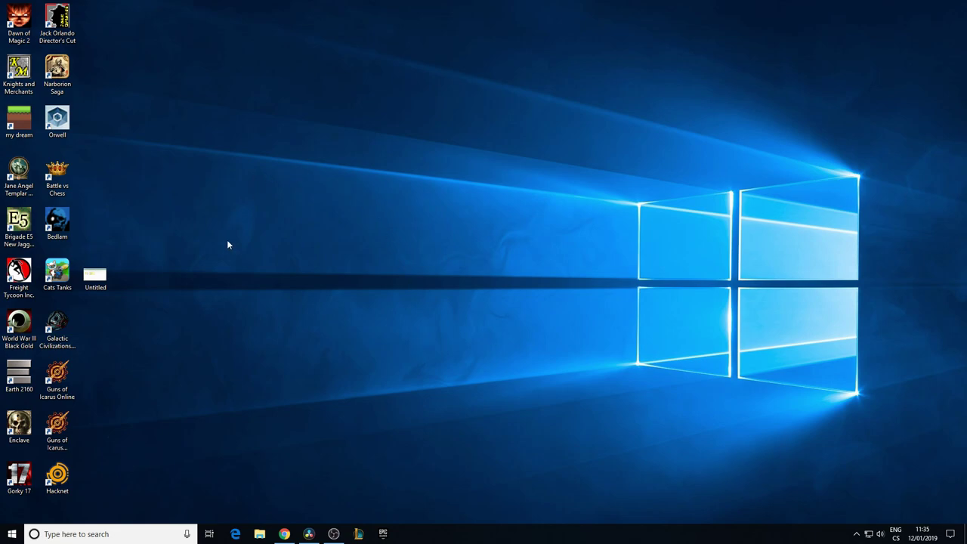
left_click_drag(2, 2, 966, 529)
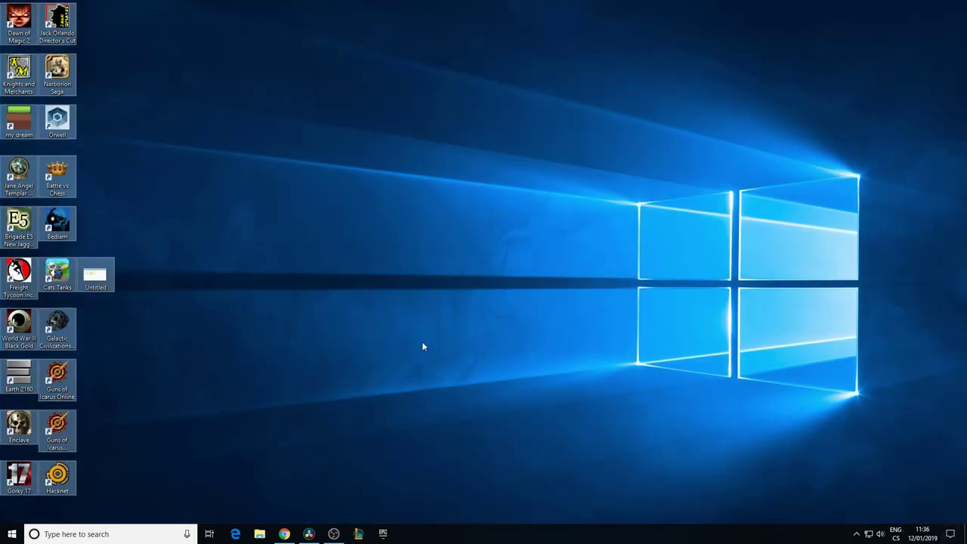
left_click(423, 347)
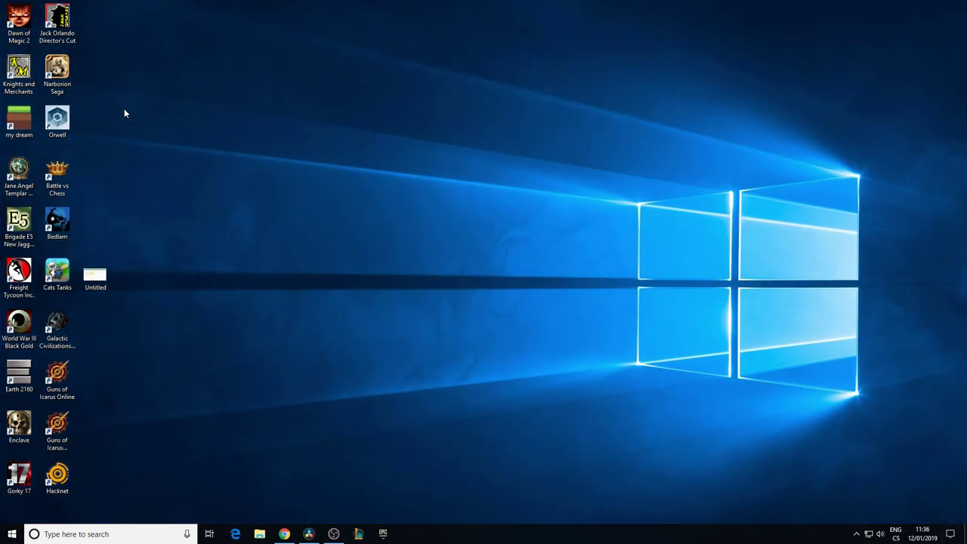
left_click_drag(2, 1, 966, 524)
left_click(376, 258)
mouse_move(90, 510)
left_mouse_down()
mouse_move(43, 458)
mouse_move(25, 459)
mouse_move(84, 474)
mouse_move(80, 501)
left_mouse_up()
left_click(36, 454)
left_click(81, 502)
left_click_drag(3, 4, 926, 516)
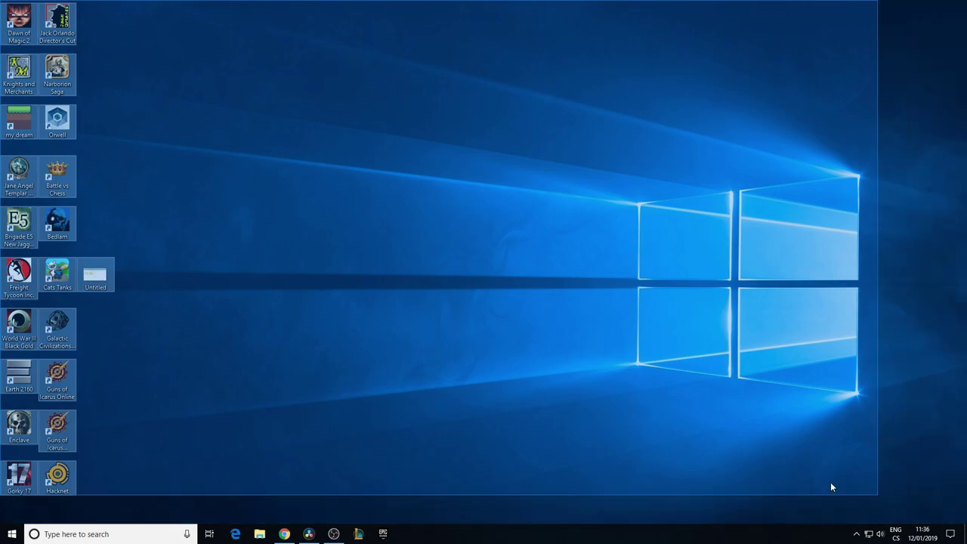
left_click(863, 501)
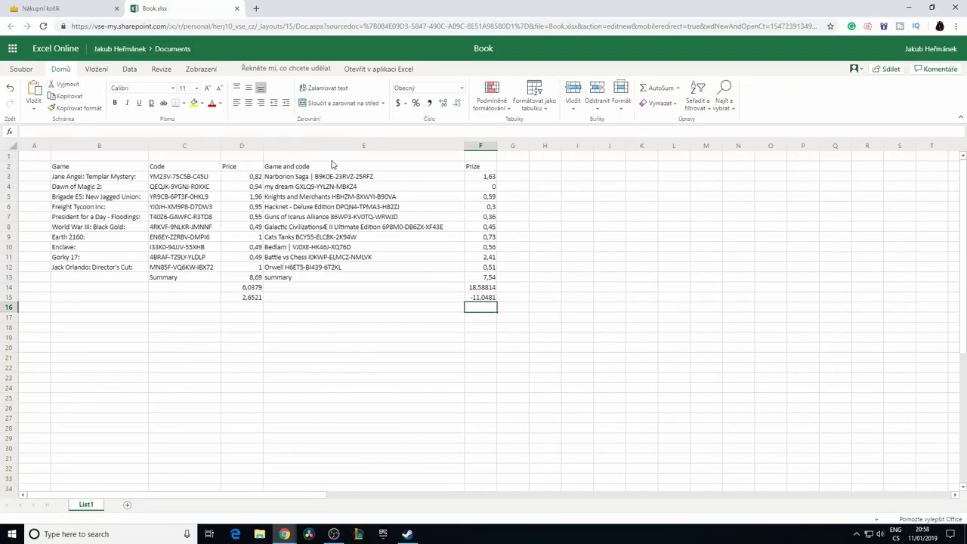
left_click_drag(333, 165, 525, 307)
left_click(525, 332)
left_click(104, 318)
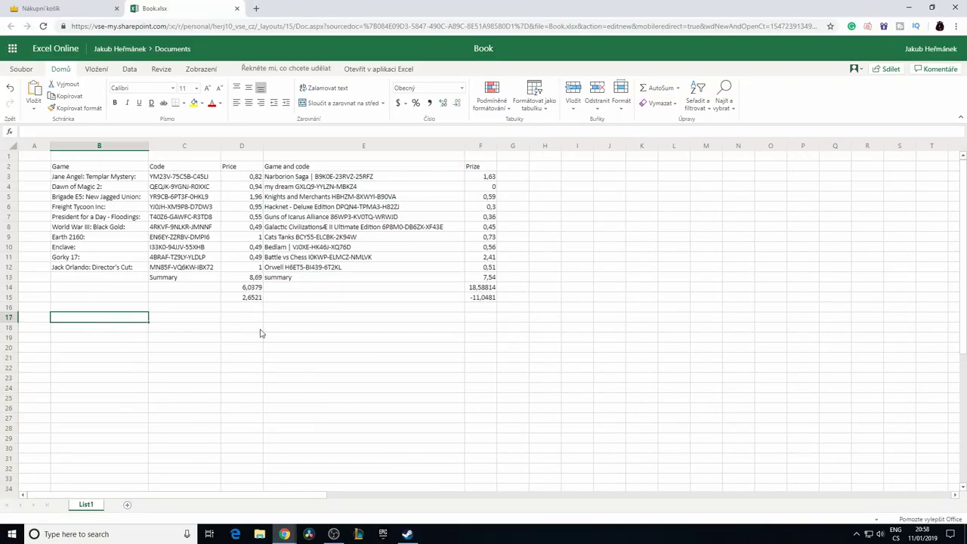
Step: Add the two bundles' price differences in E17 with the formula =F15+D15
left_click(324, 319)
type("=")
left_click(477, 300)
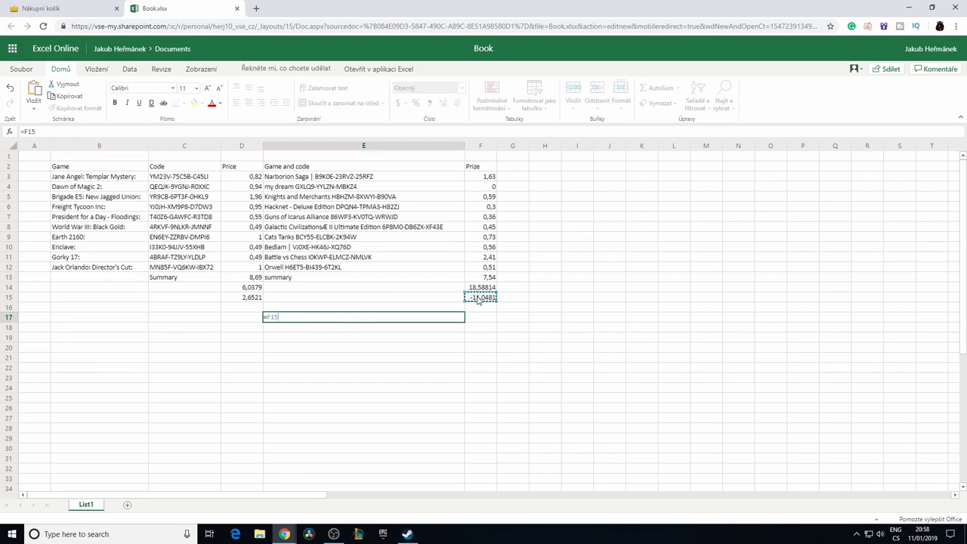
type("+")
left_click(232, 301)
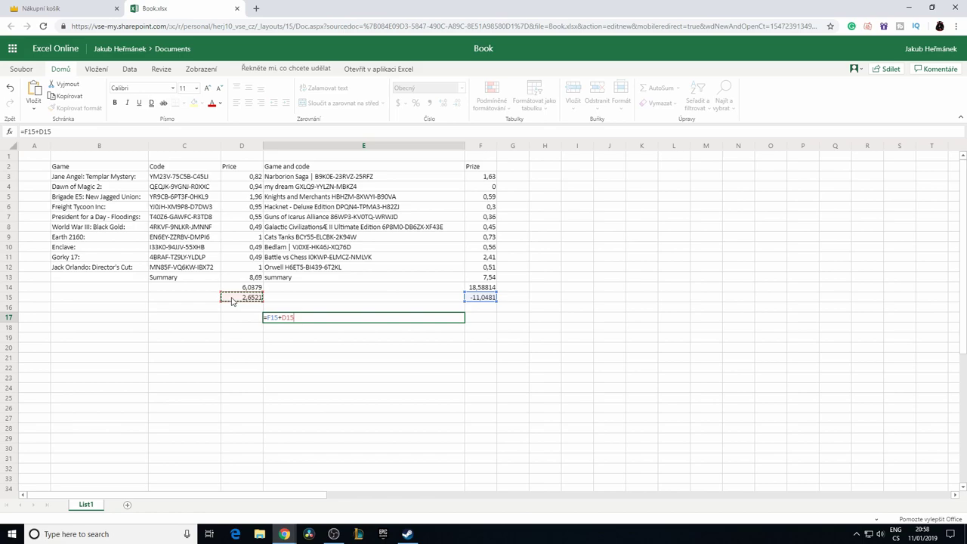
key("Return")
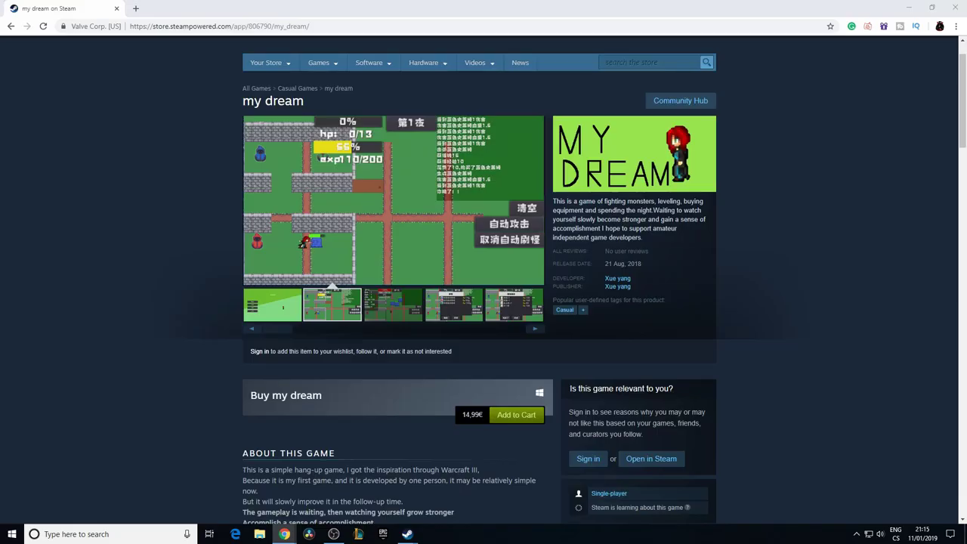
Step: Search the Steam store for Knights and Merchants and open the base game's page in a new tab
left_click(638, 62)
key("ctrl+v")
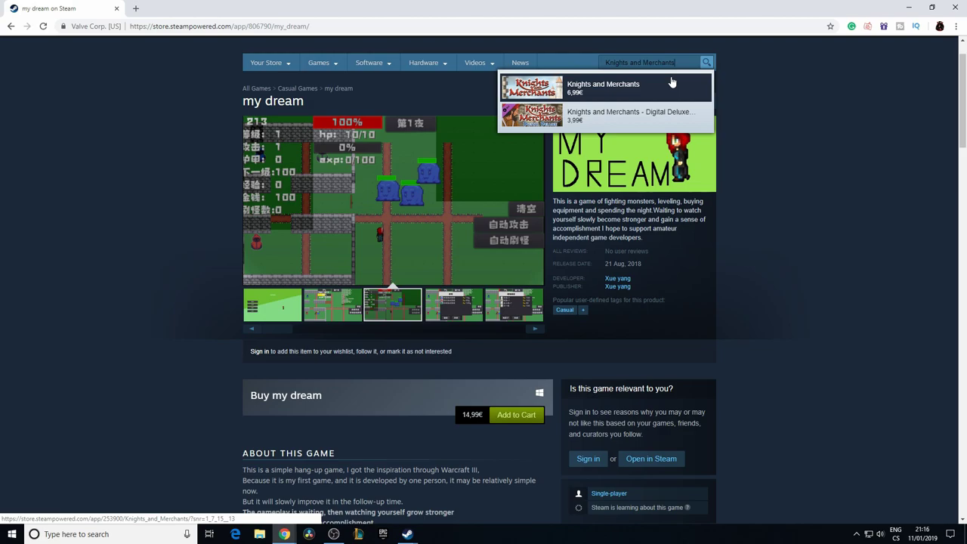
middle_click(672, 83)
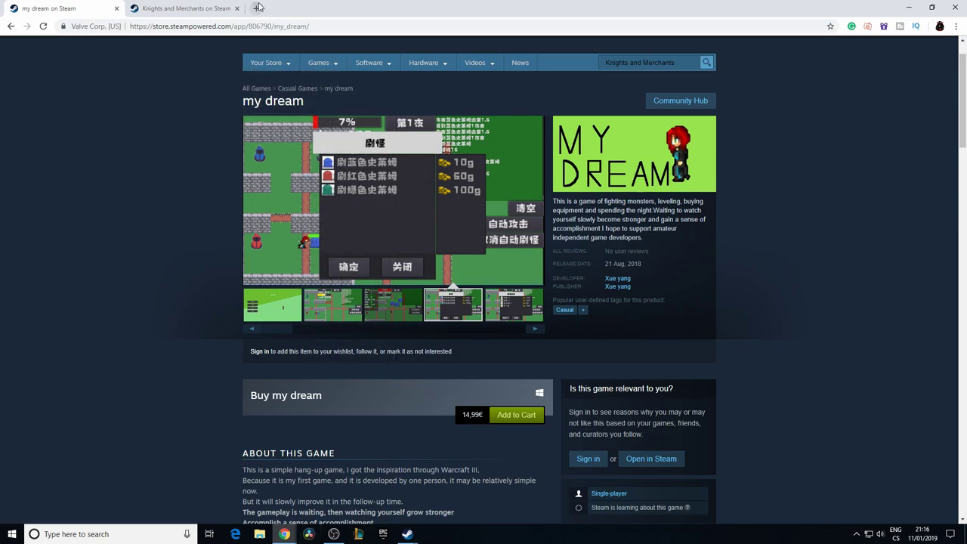
Step: Open Kinguin's 10 x Premium Random Steam CD Key page in a new tab and read its product description
left_click(256, 9)
type("kin")
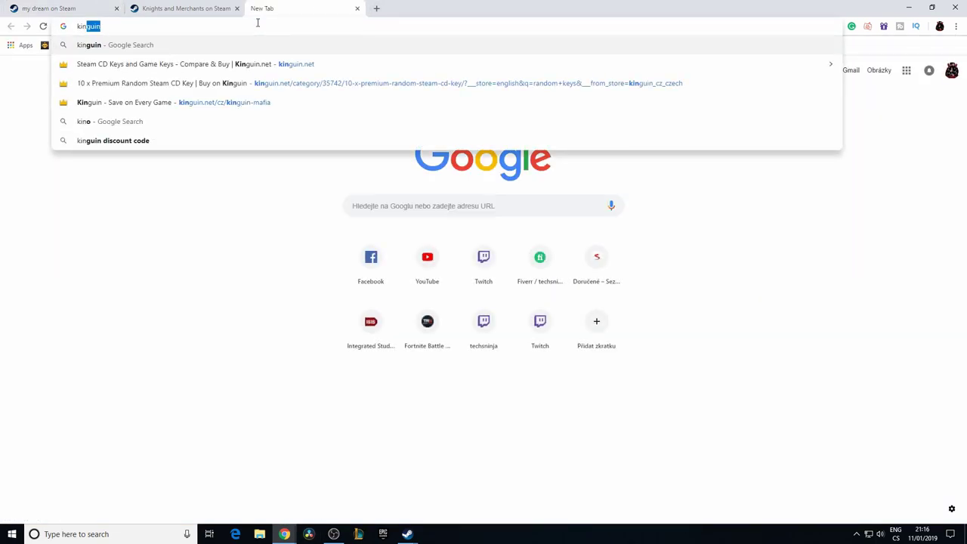
key("Down")
key("Down")
key("Return")
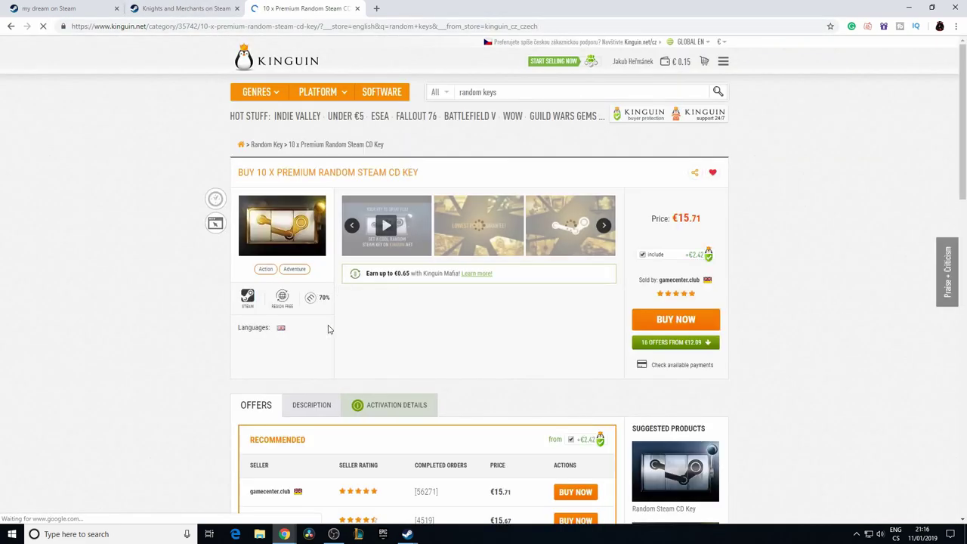
left_click(312, 407)
scroll(335, 406, "down", 3)
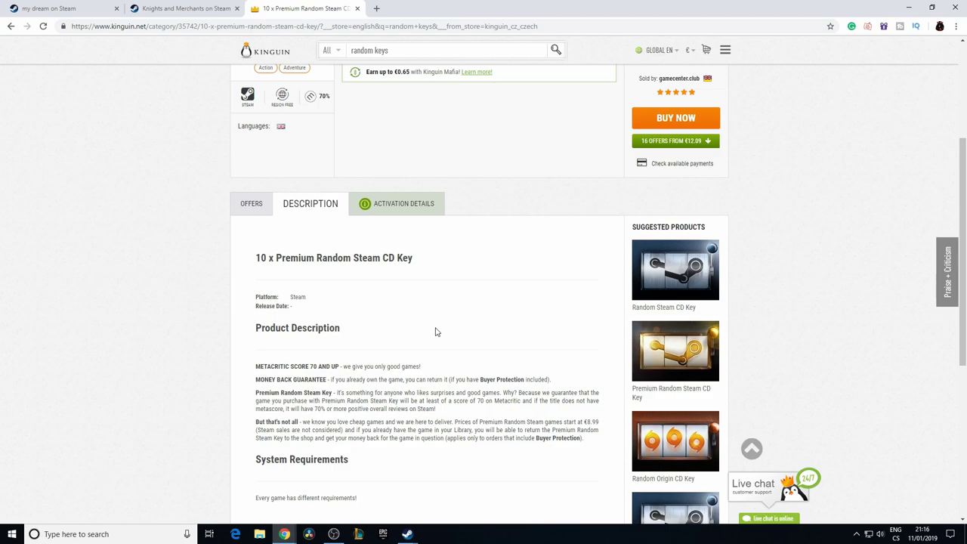
scroll(435, 332, "up", 2)
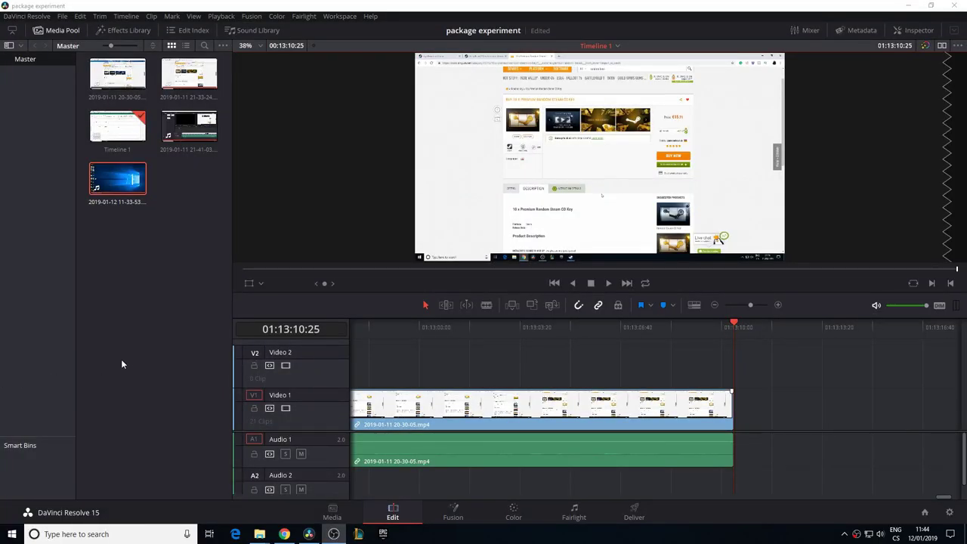
left_click(126, 363)
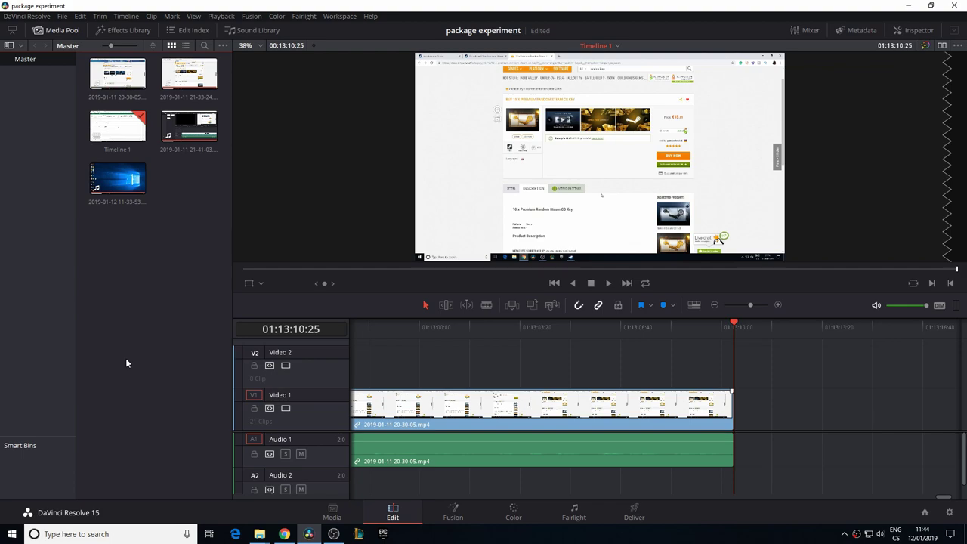